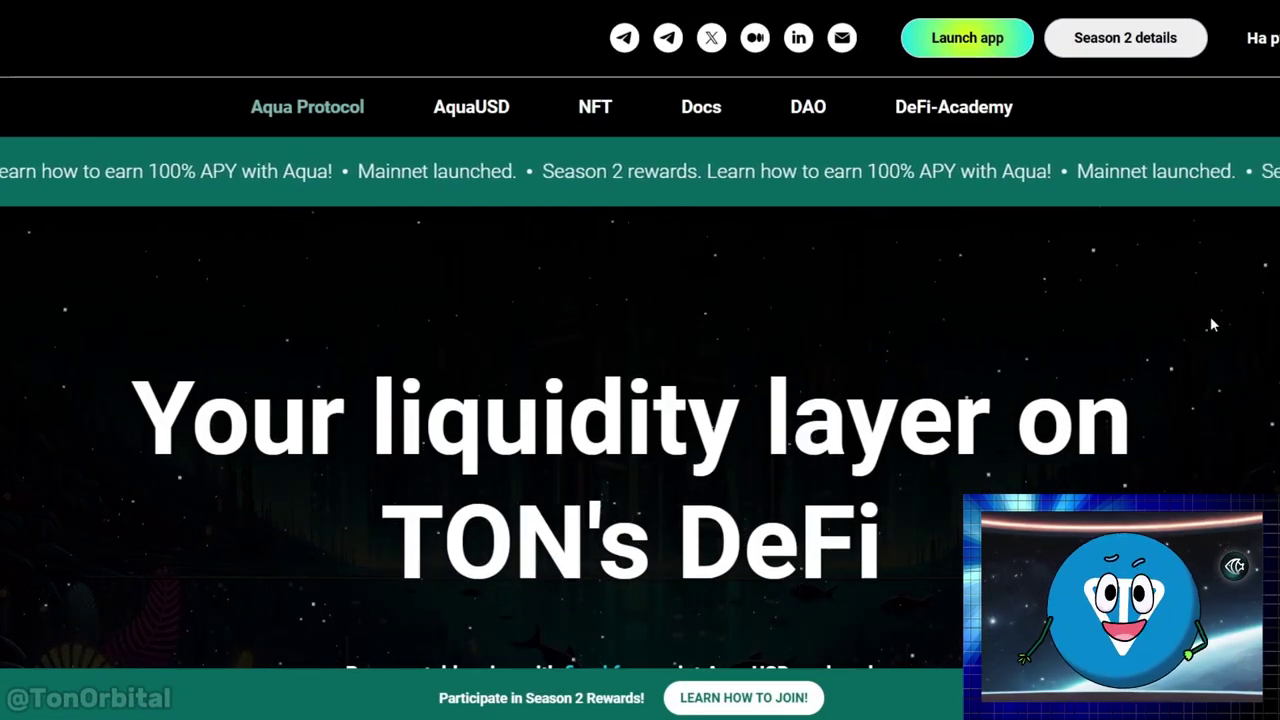
- Browse the Aqua Protocol homepage, then launch the lending app
scroll(1212, 324, down, 1)
scroll(1210, 324, down, 5)
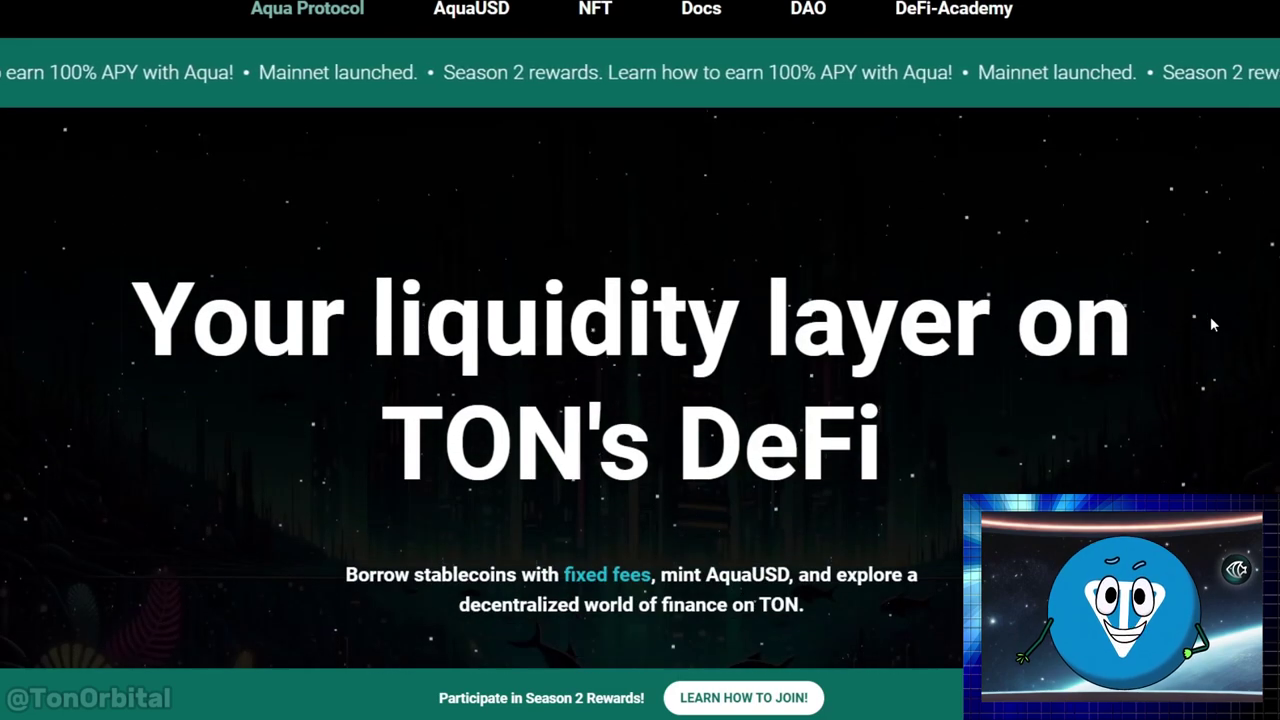
scroll(1210, 324, down, 5)
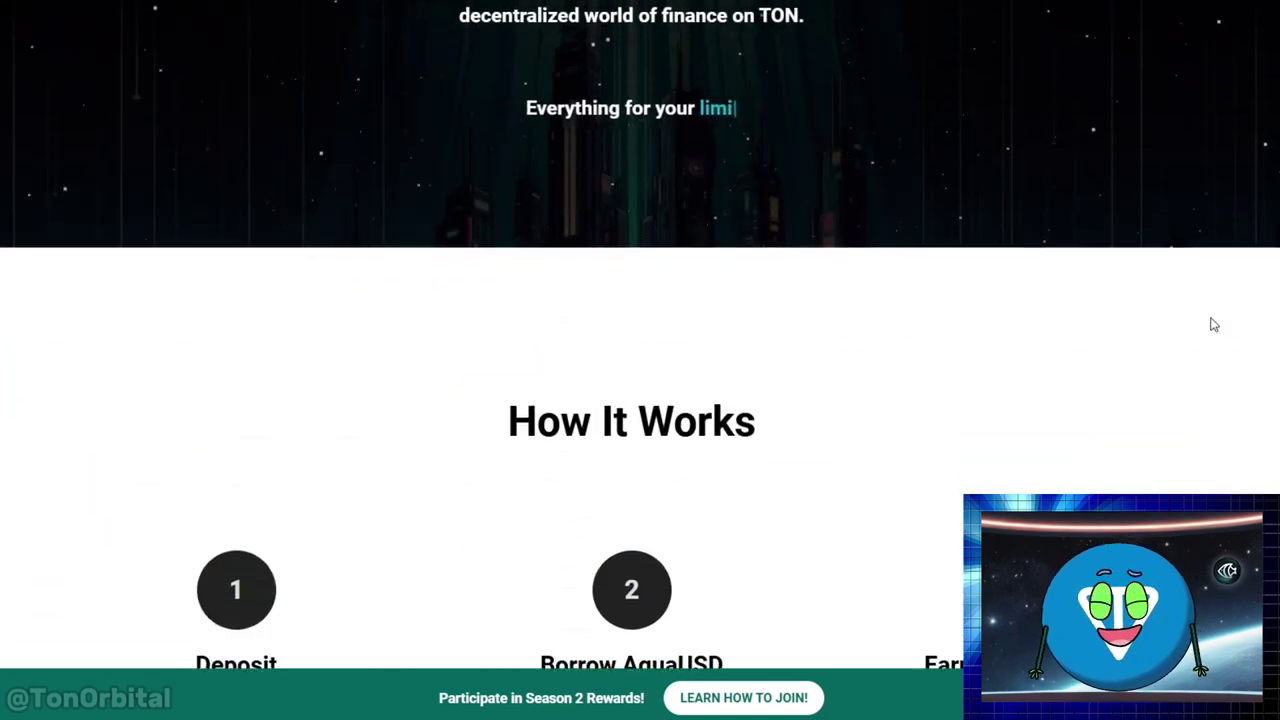
scroll(1212, 324, down, 6)
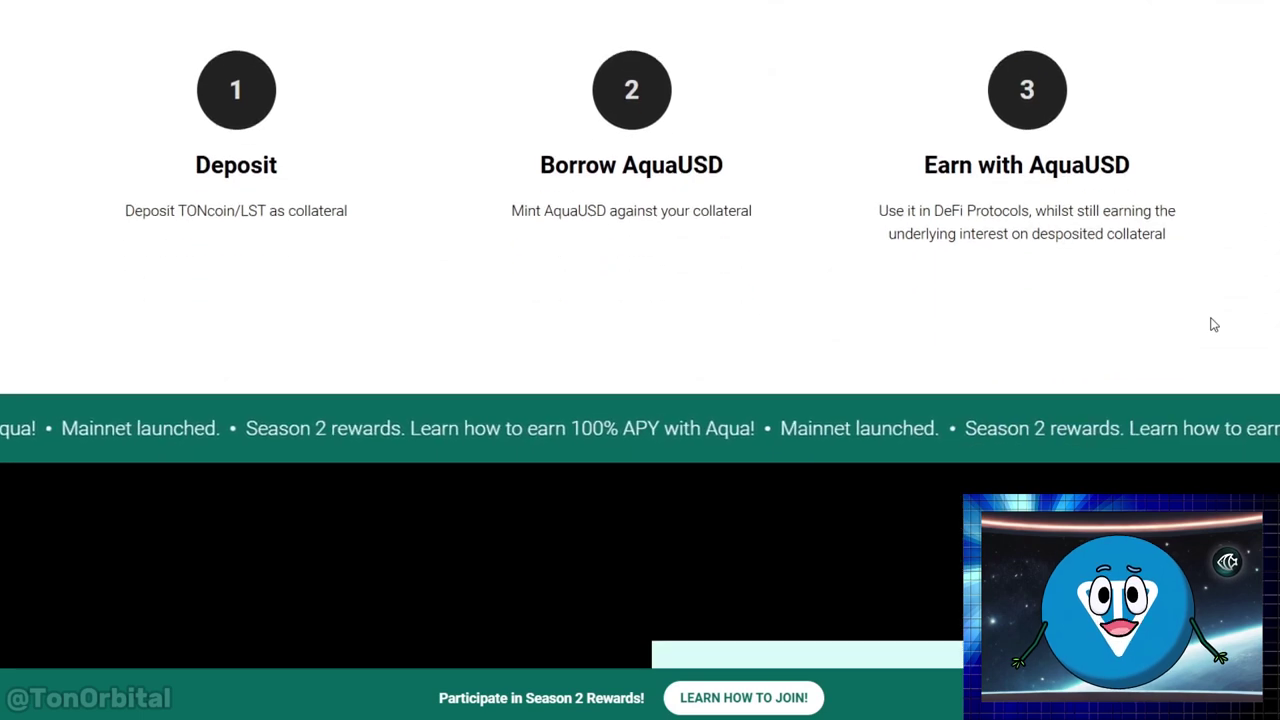
scroll(1210, 324, down, 4)
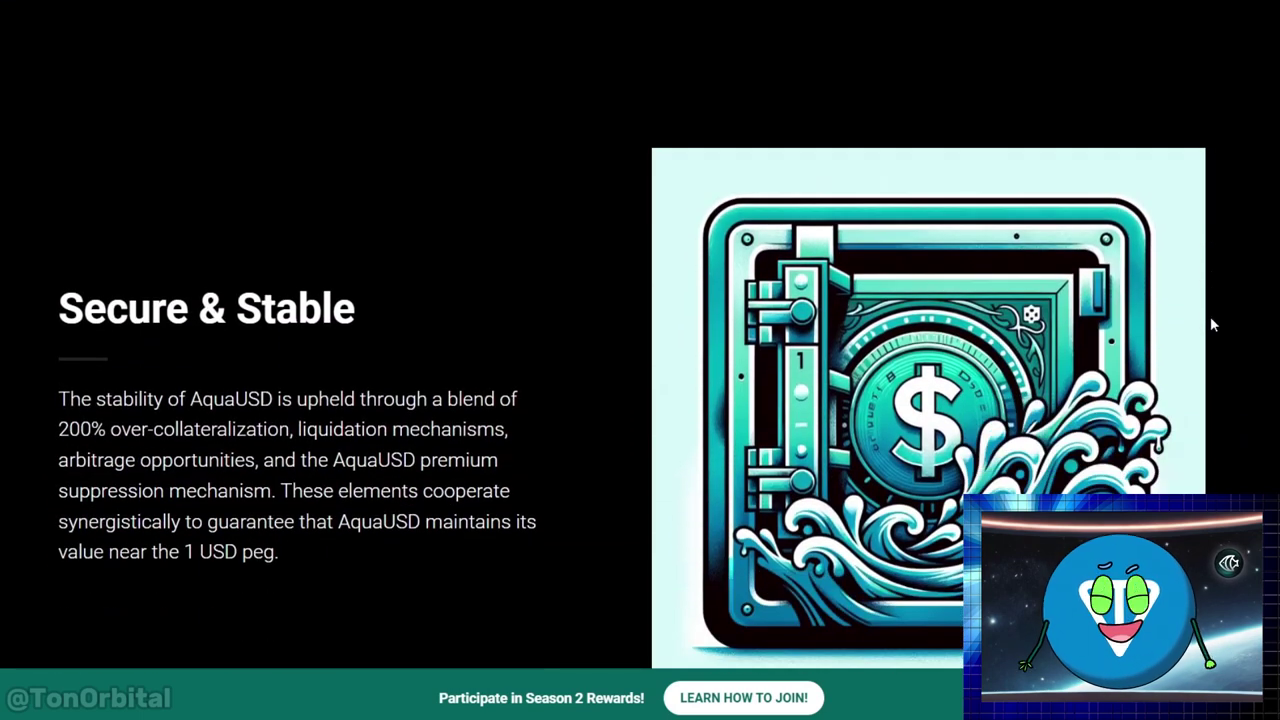
scroll(1211, 324, down, 7)
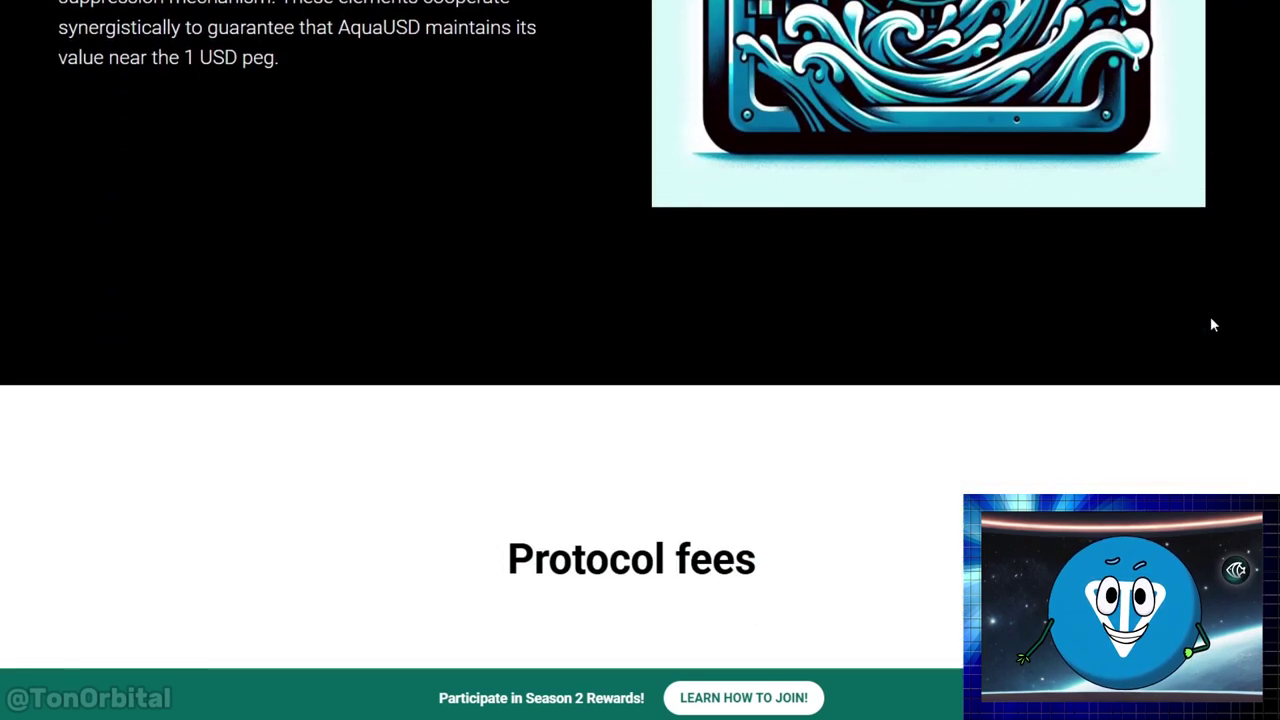
scroll(1212, 324, down, 7)
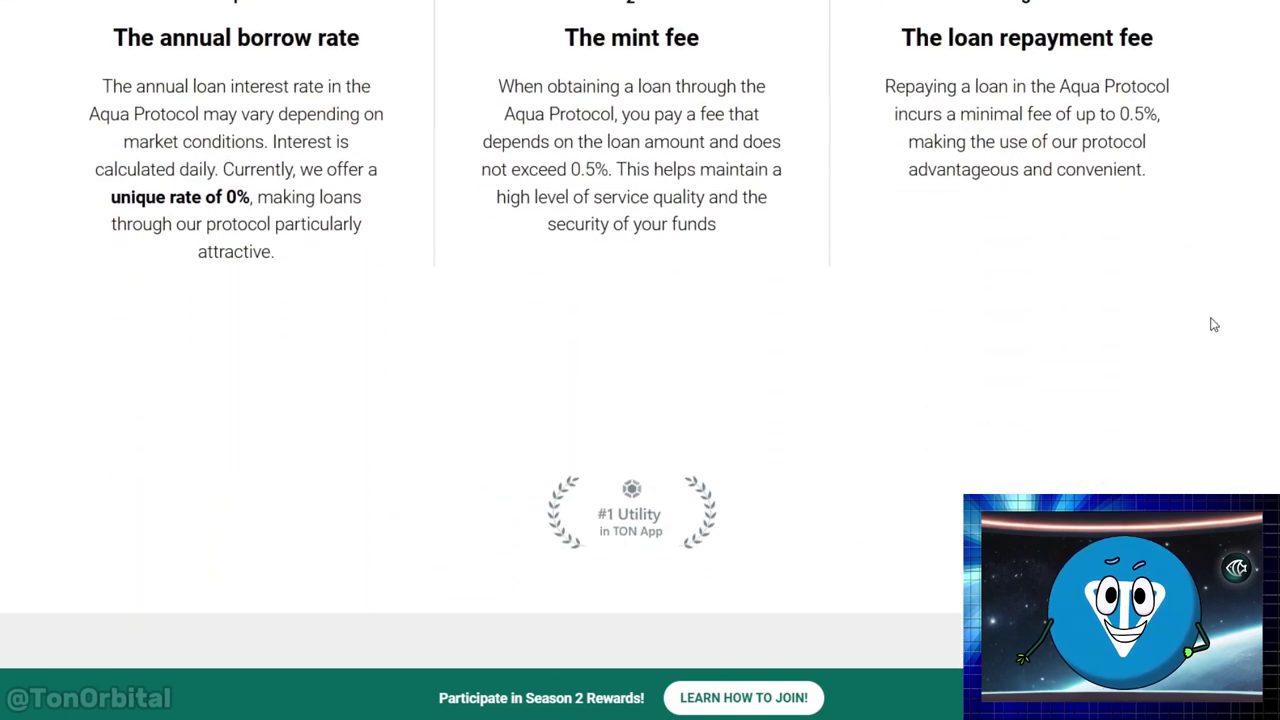
scroll(1212, 324, down, 4)
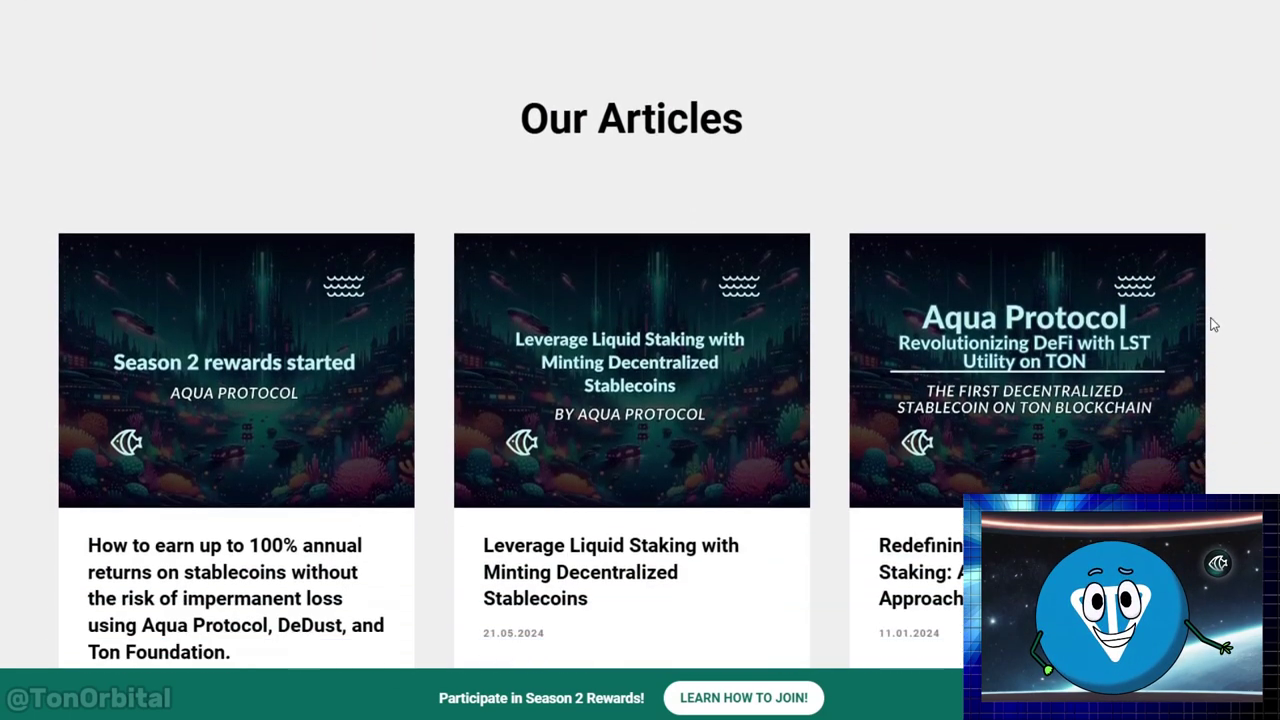
scroll(1214, 330, down, 3)
scroll(1212, 331, down, 1)
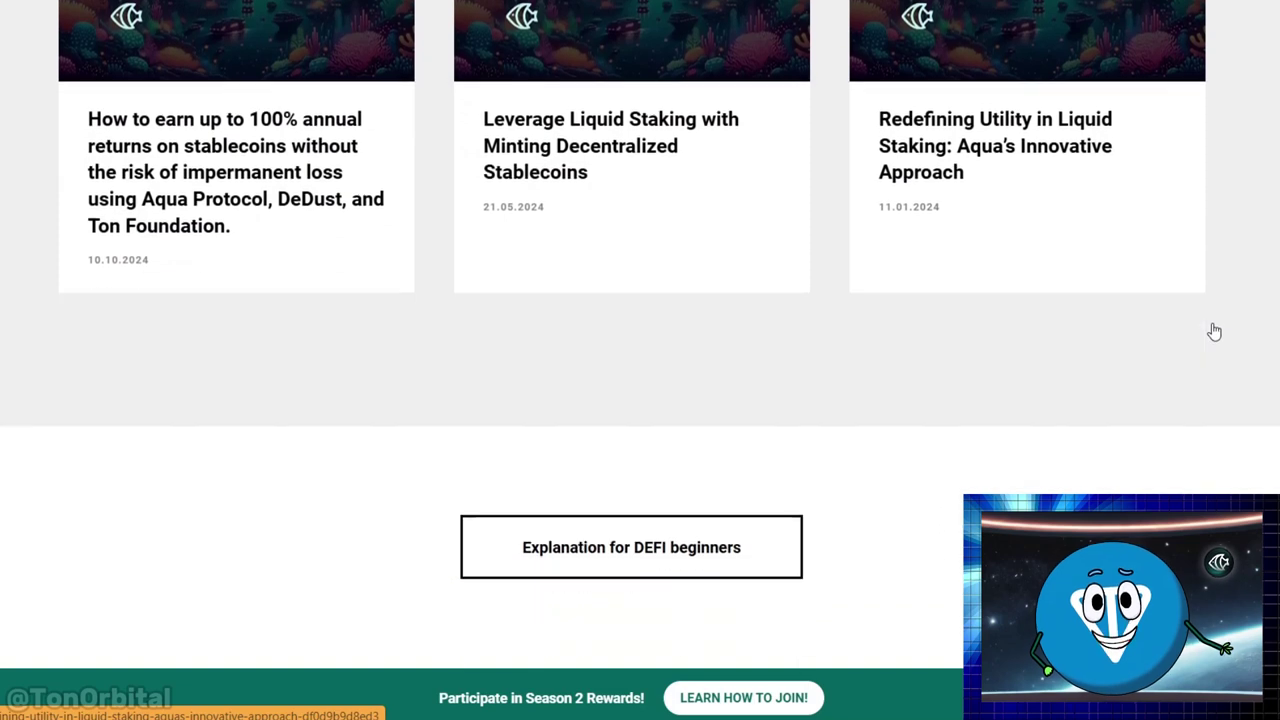
scroll(1212, 331, down, 1)
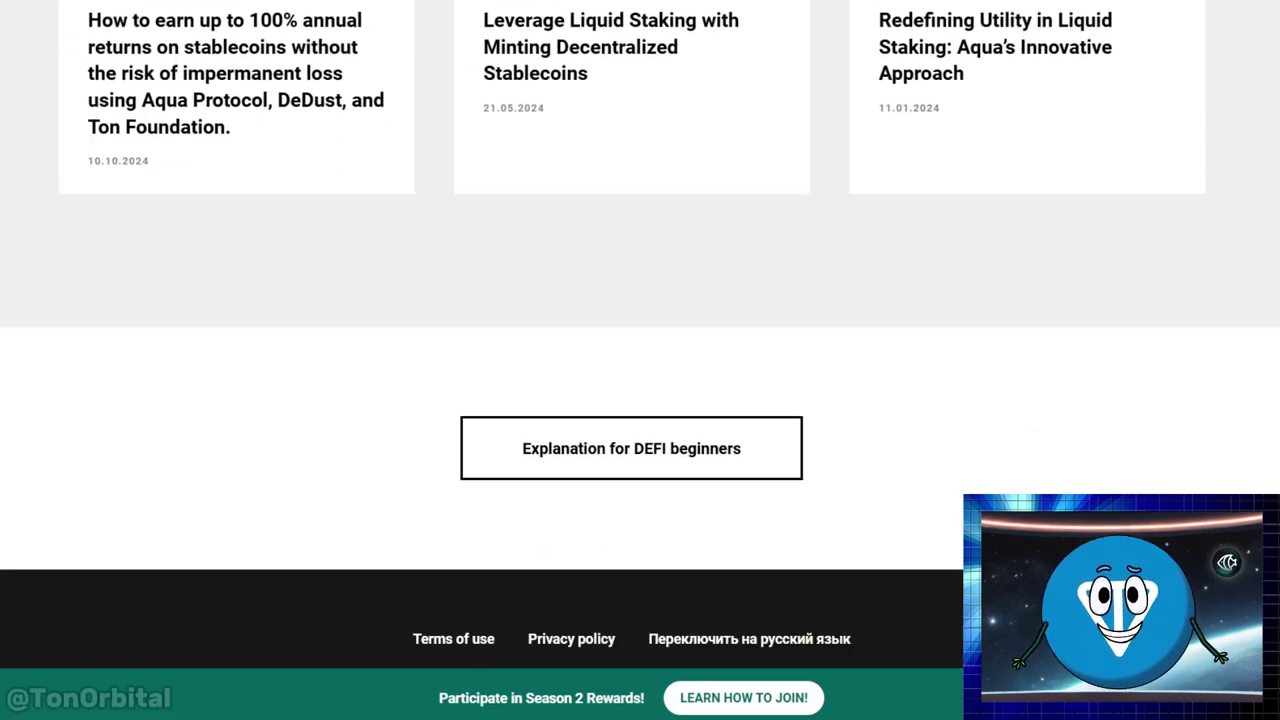
scroll(640, 340, up, 4)
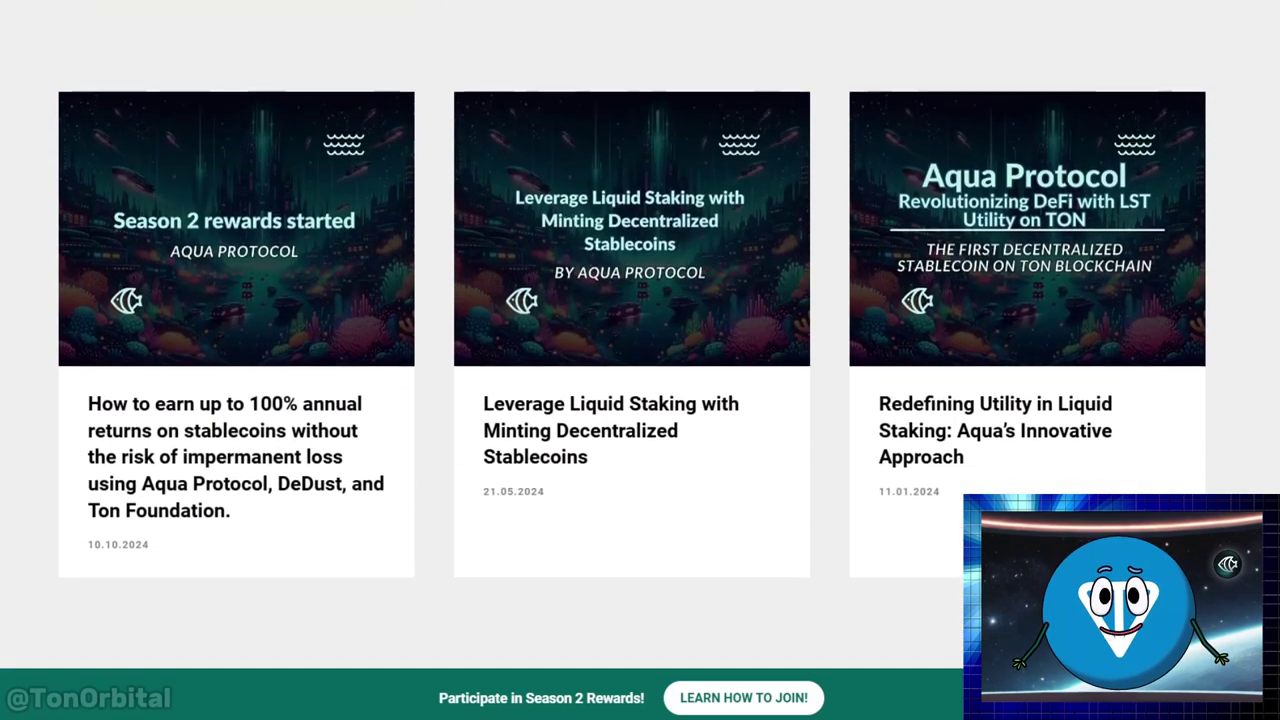
scroll(640, 340, up, 4)
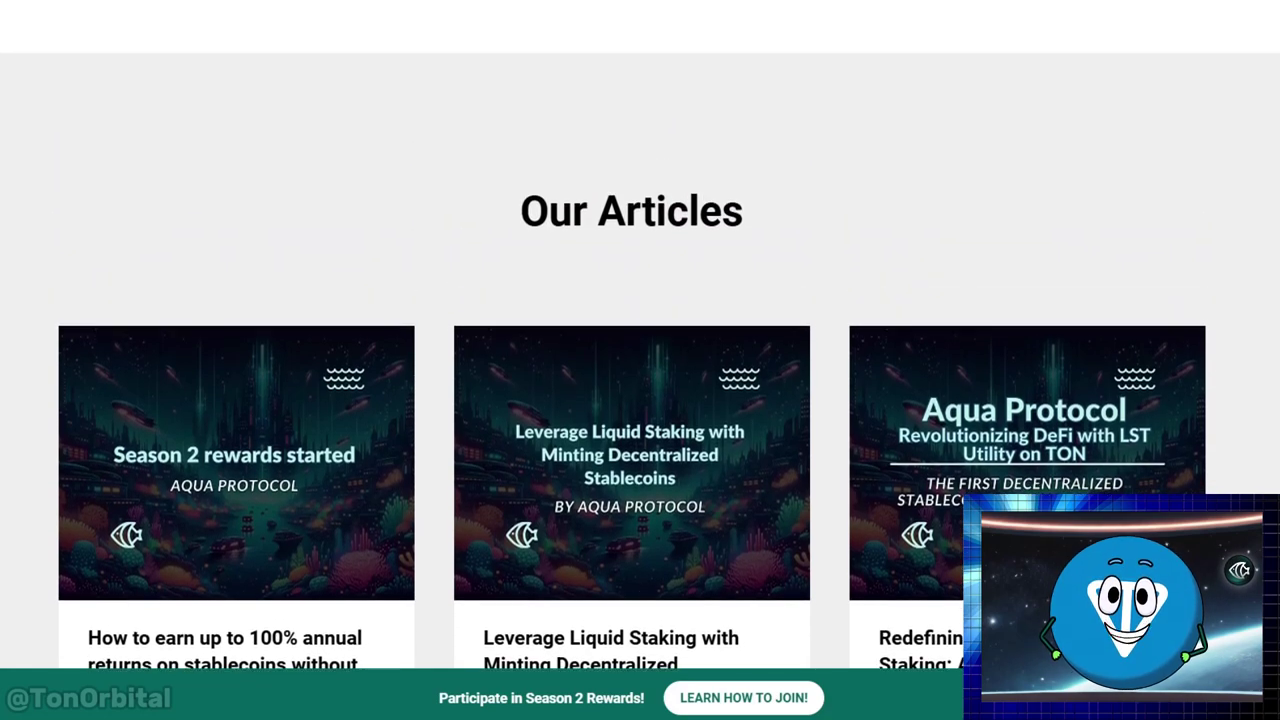
scroll(640, 340, up, 15)
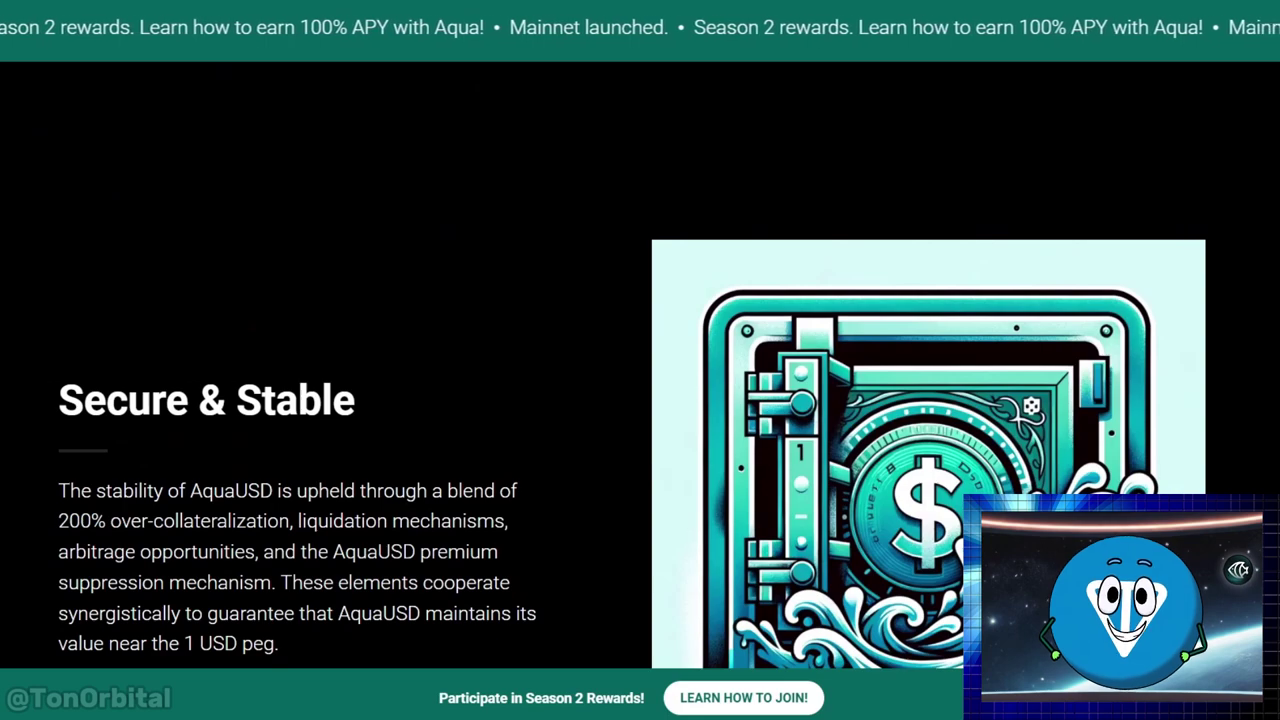
scroll(640, 340, up, 5)
scroll(640, 340, up, 7)
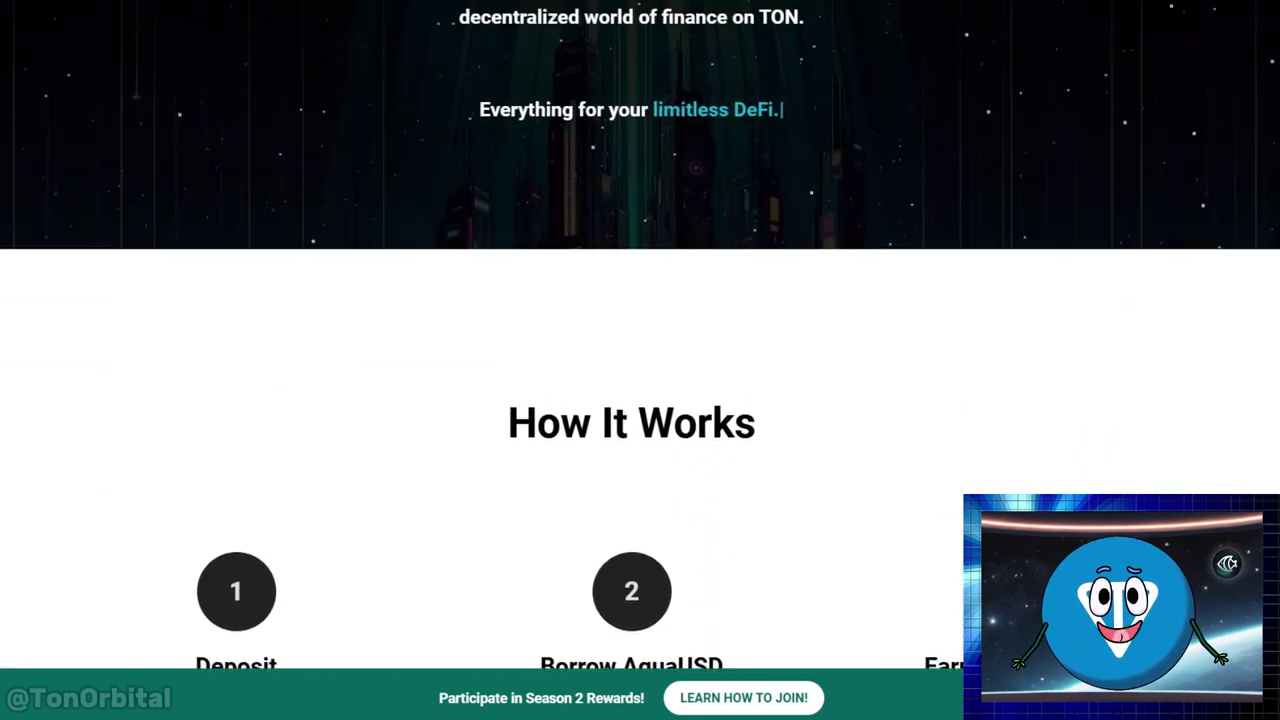
scroll(1108, 320, down, 3)
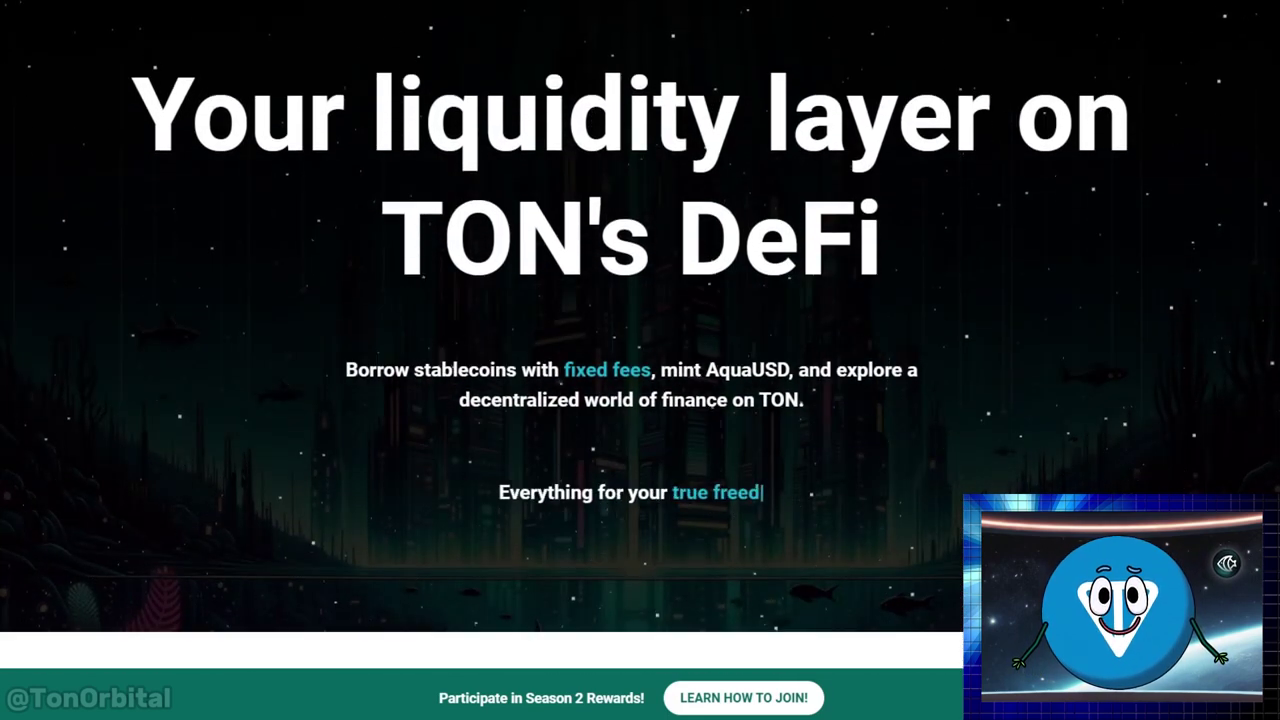
scroll(1108, 320, up, 3)
scroll(1108, 320, up, 1)
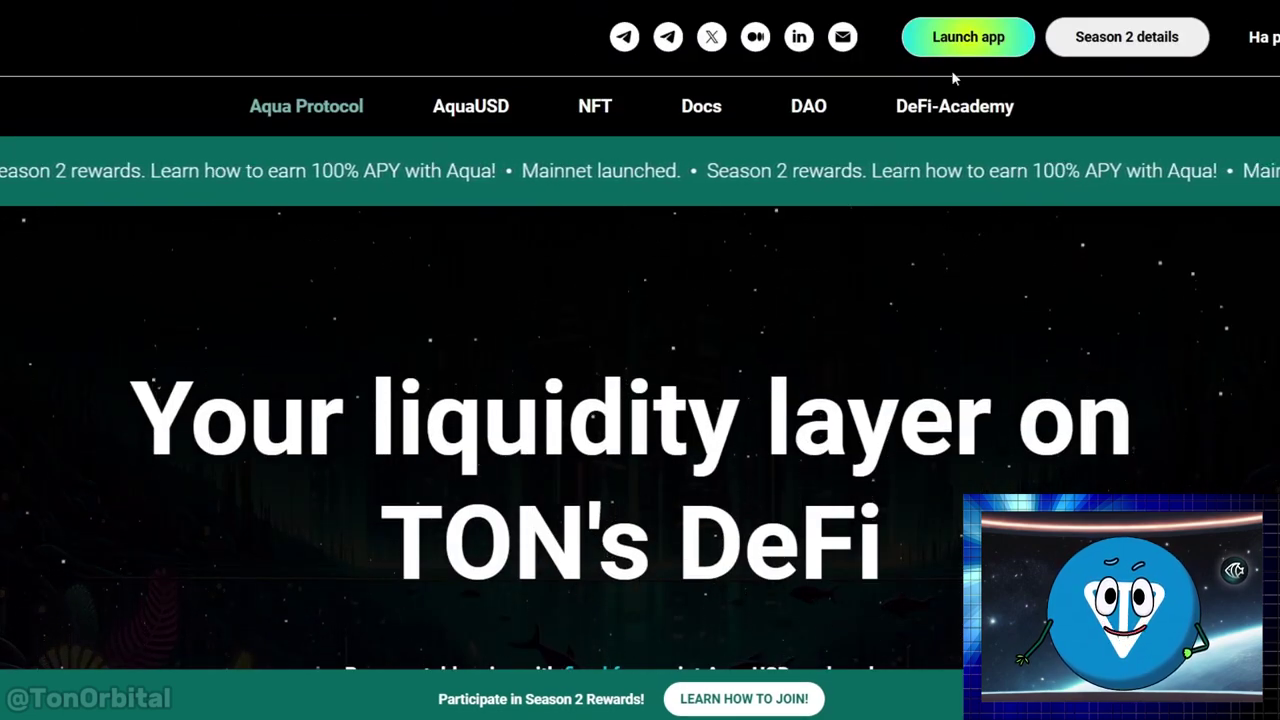
click(1000, 40)
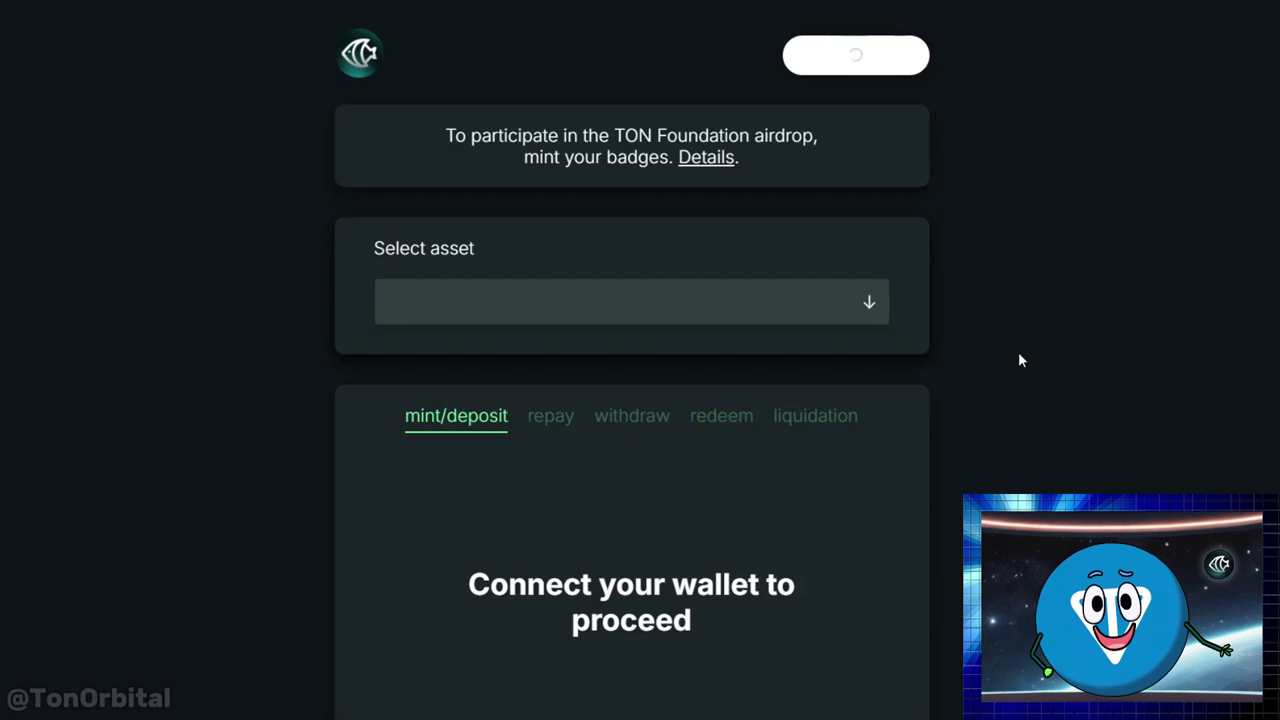
- Connect a Tonkeeper wallet to the app and approve the connection in the extension
click(848, 54)
click(586, 529)
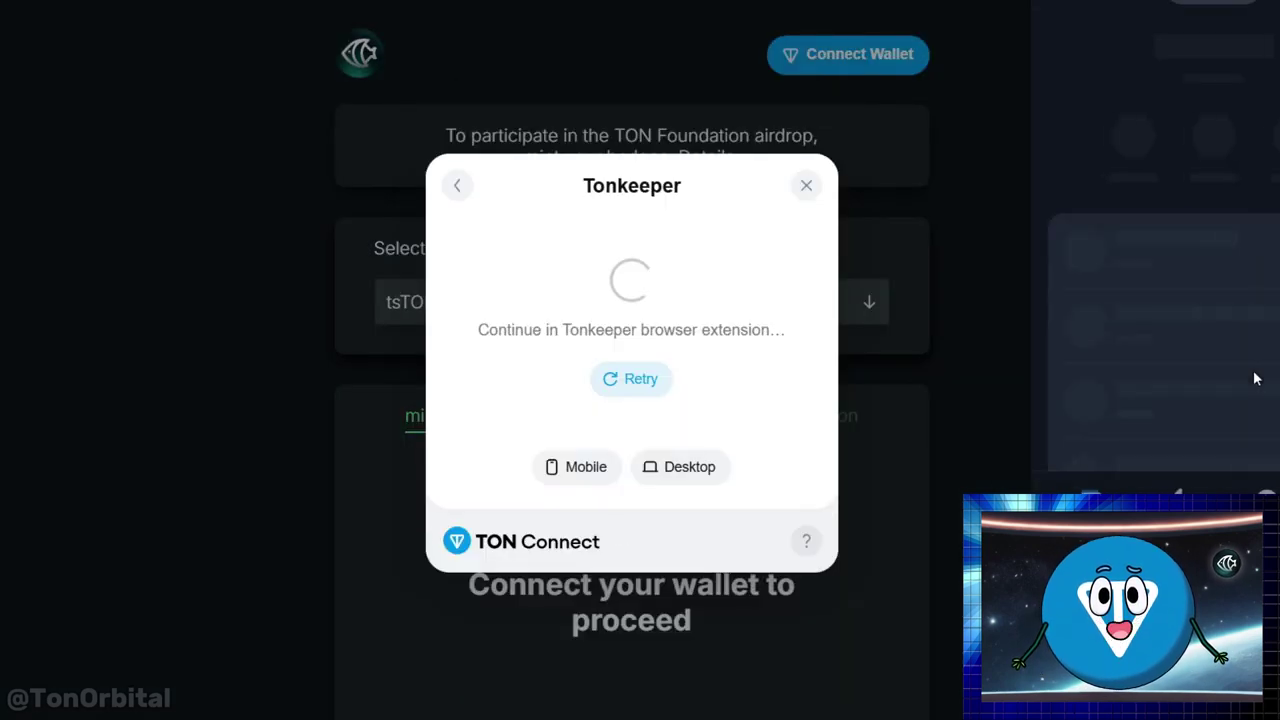
click(1249, 463)
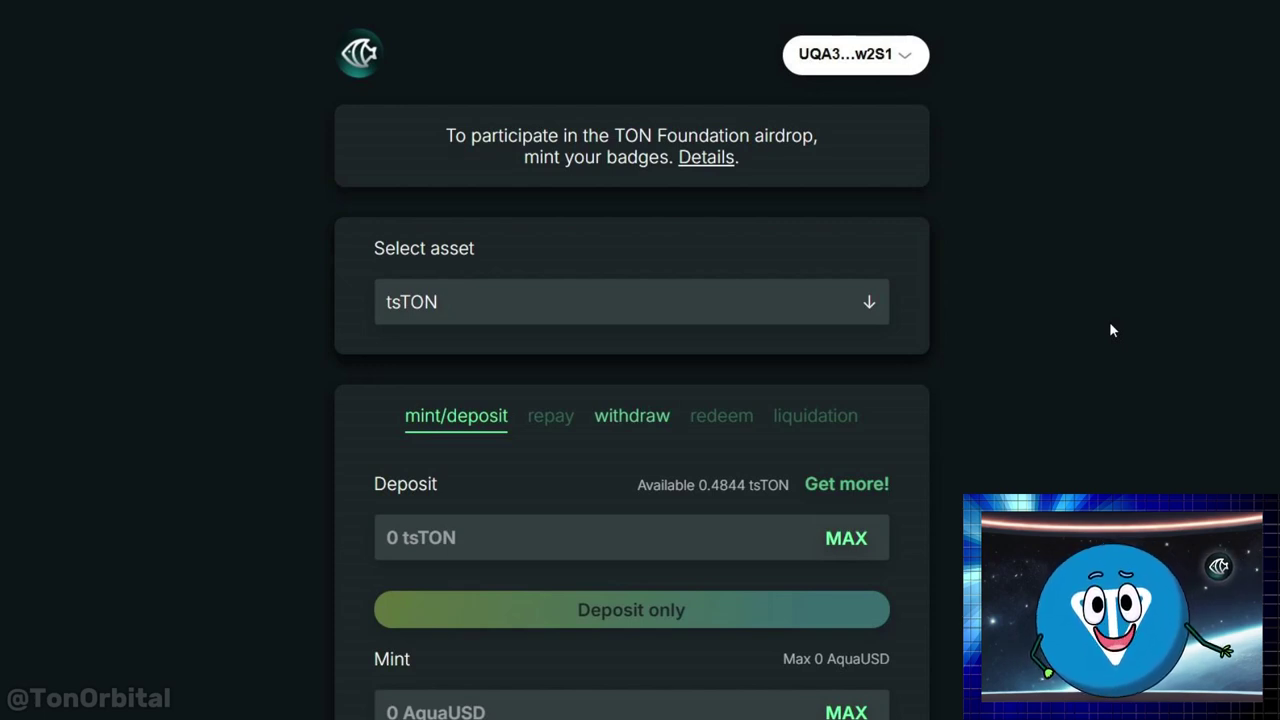
- Keep tsTON as collateral, enter the full 0.4844 tsTON and the maximum 1.2132 AquaUSD
click(837, 314)
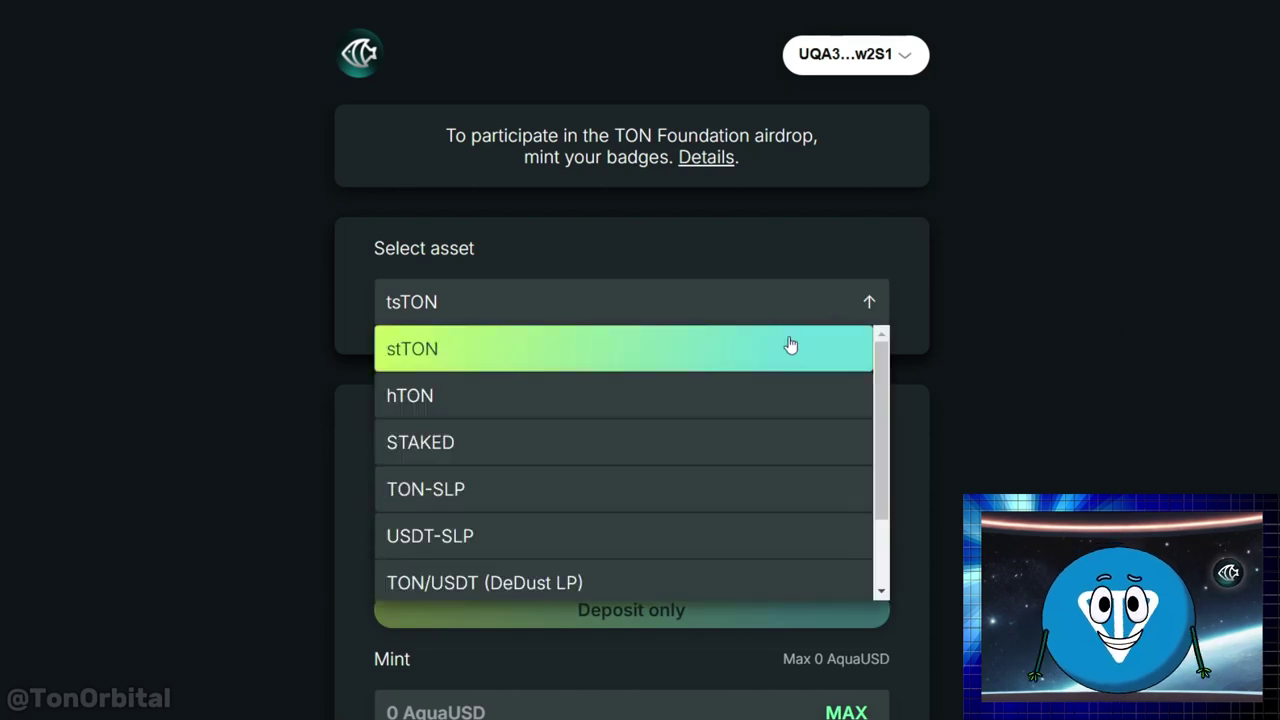
scroll(779, 371, down, 2)
scroll(780, 417, up, 2)
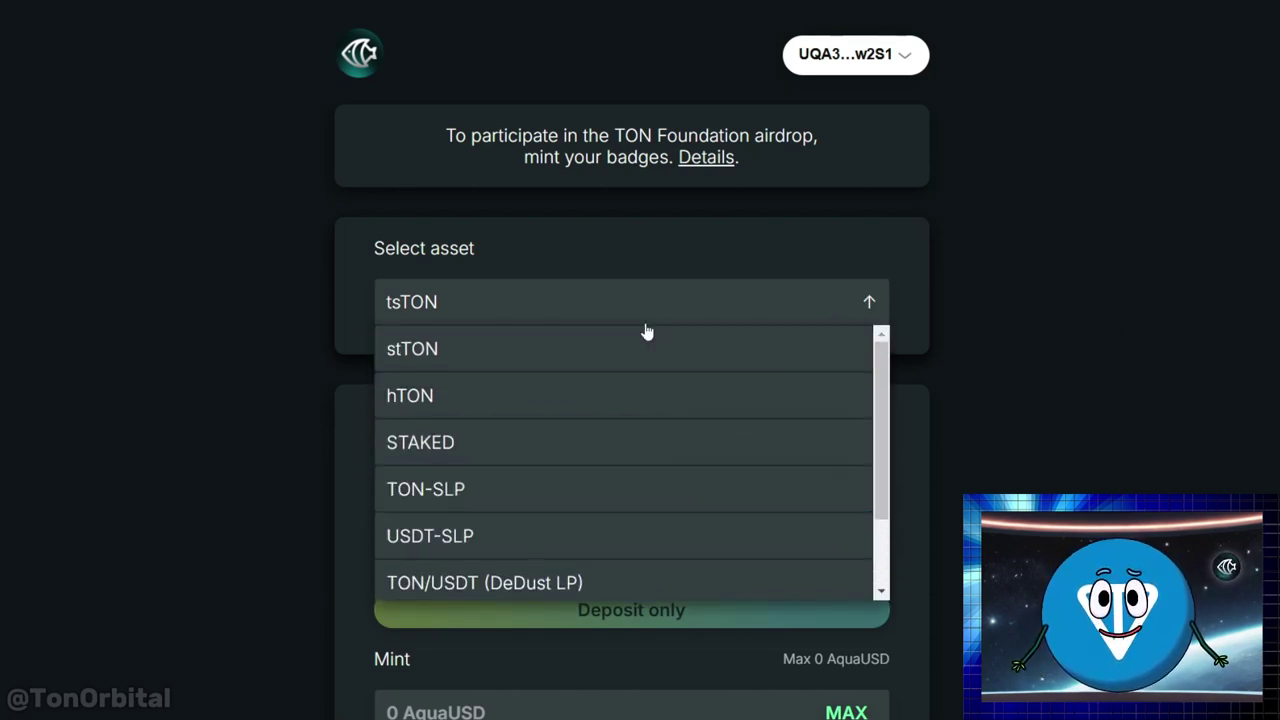
click(885, 249)
scroll(1000, 331, down, 1)
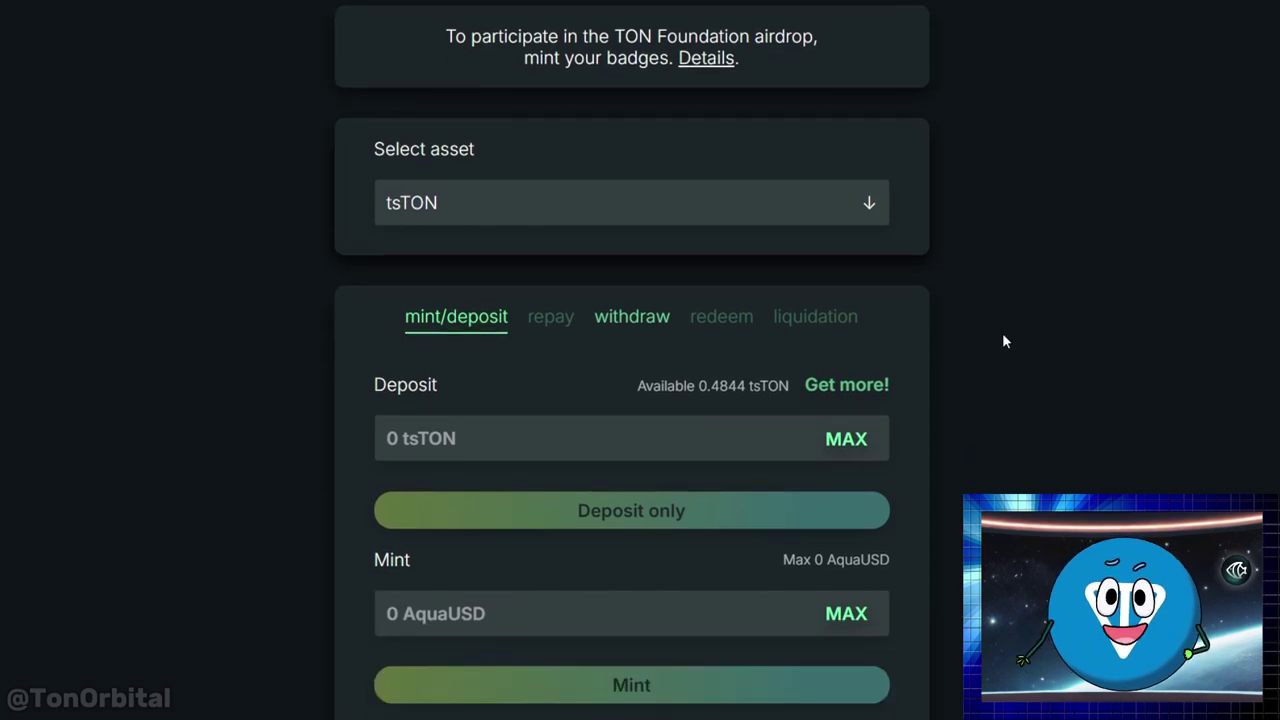
click(833, 442)
scroll(955, 403, down, 1)
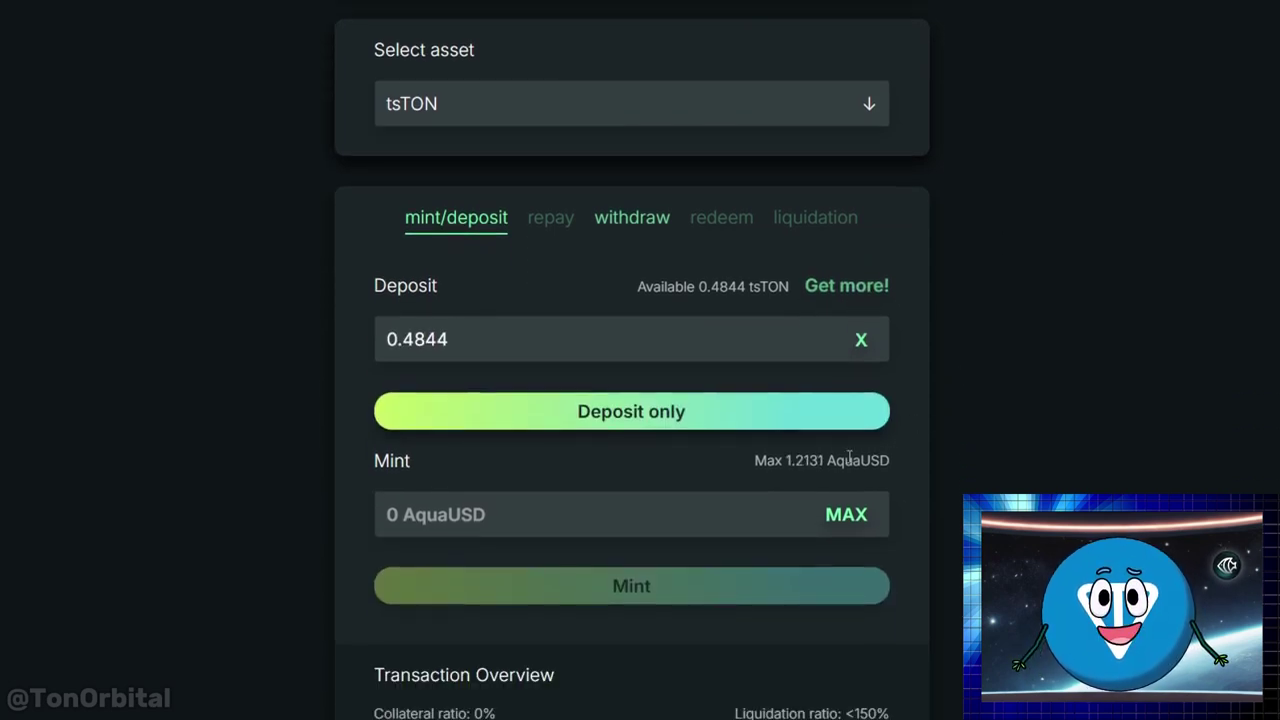
click(849, 516)
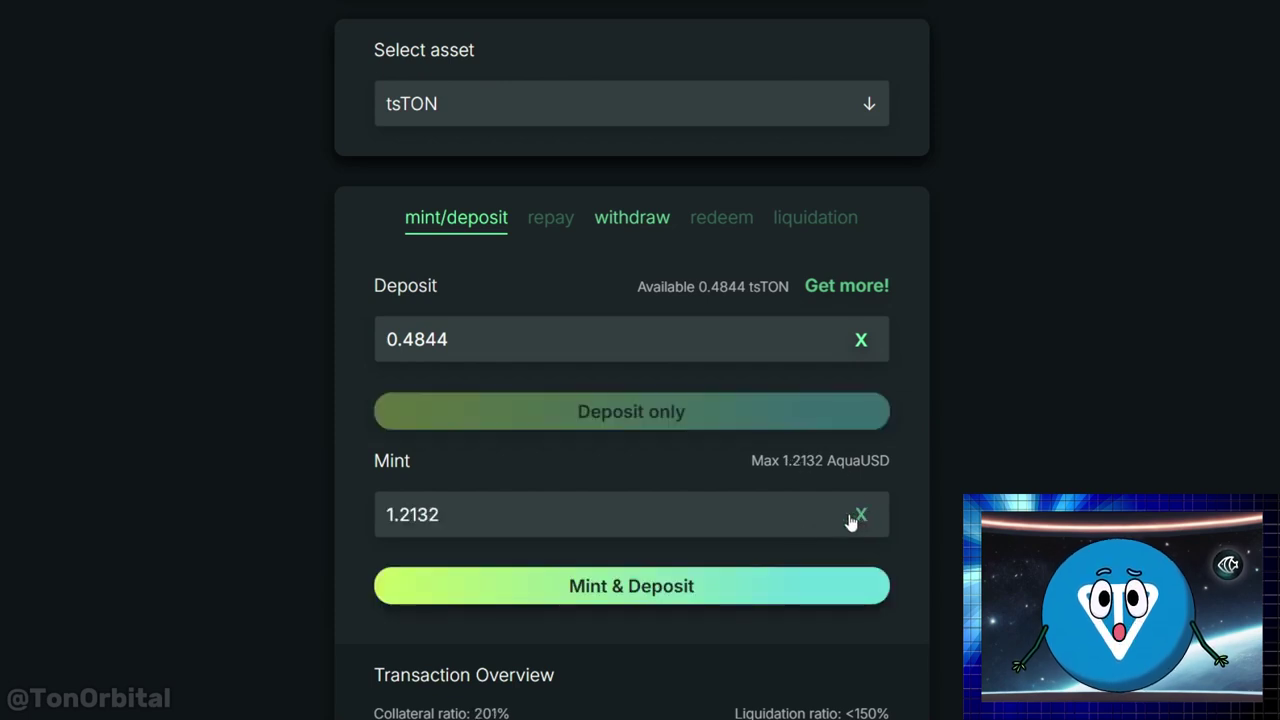
scroll(790, 534, down, 1)
- Submit Mint & Deposit and confirm it in Tonkeeper with the wallet password
click(717, 500)
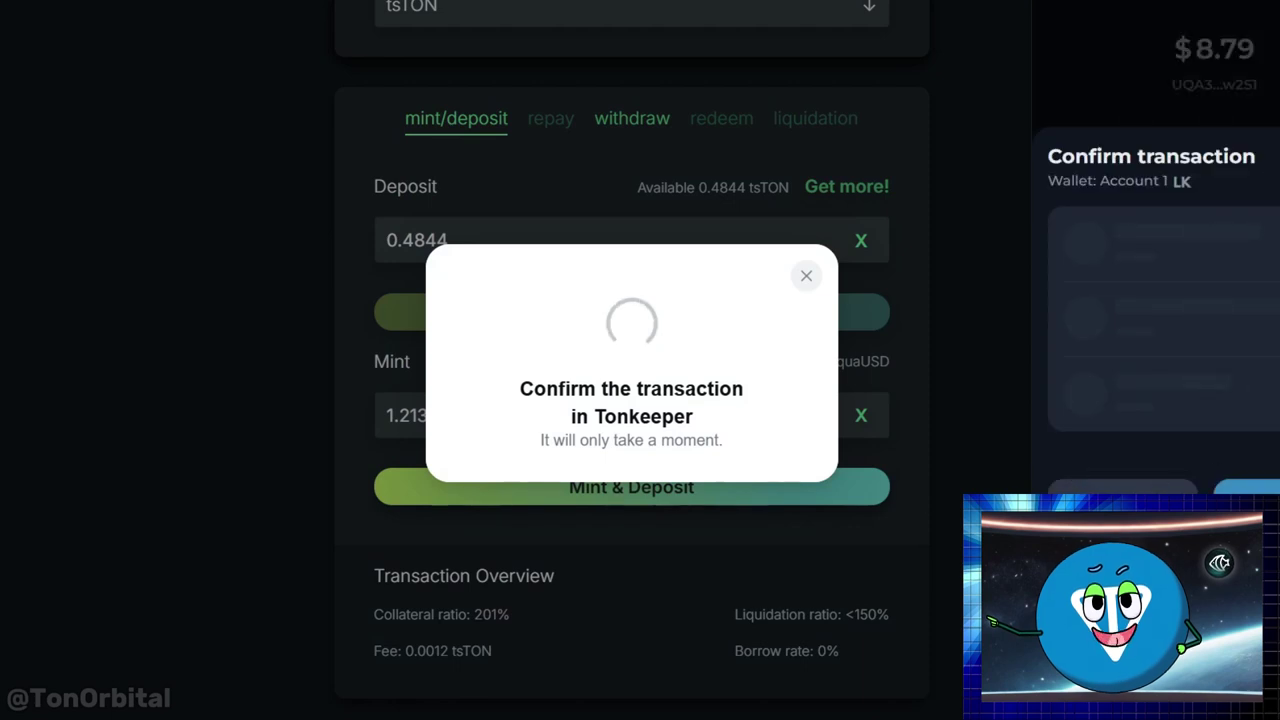
text(••••••)
click(1250, 488)
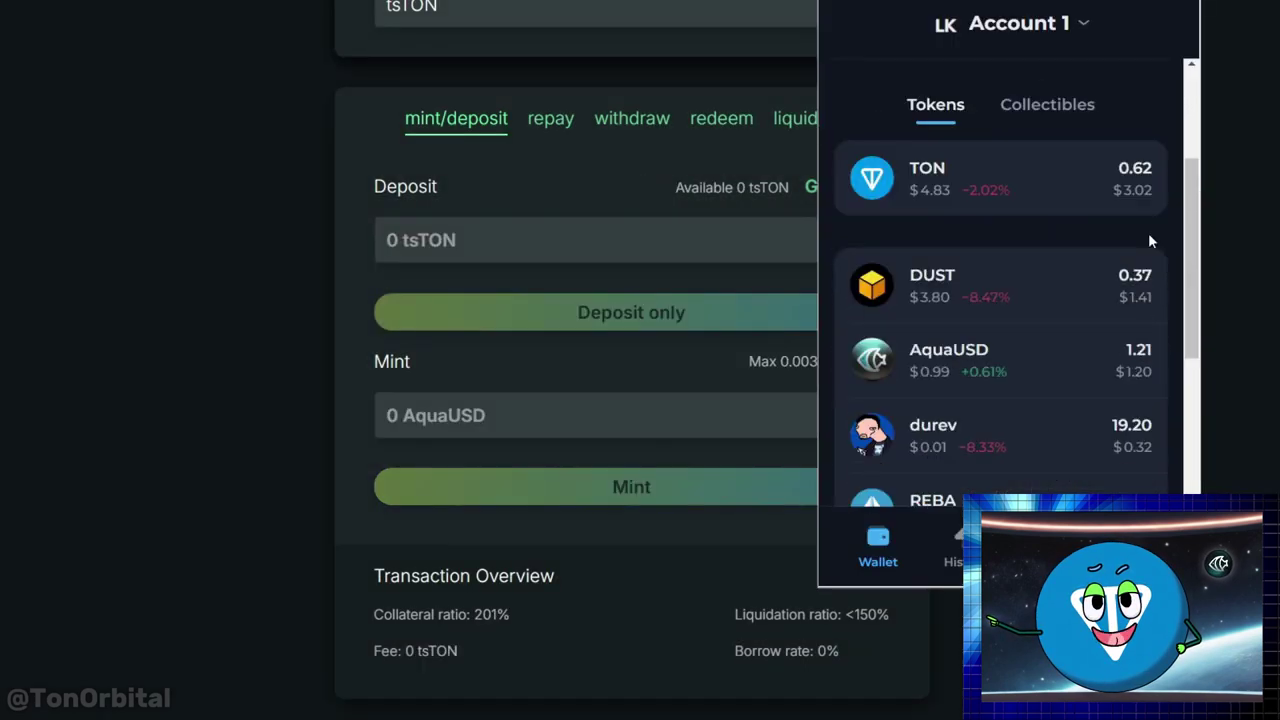
scroll(1050, 277, down, 1)
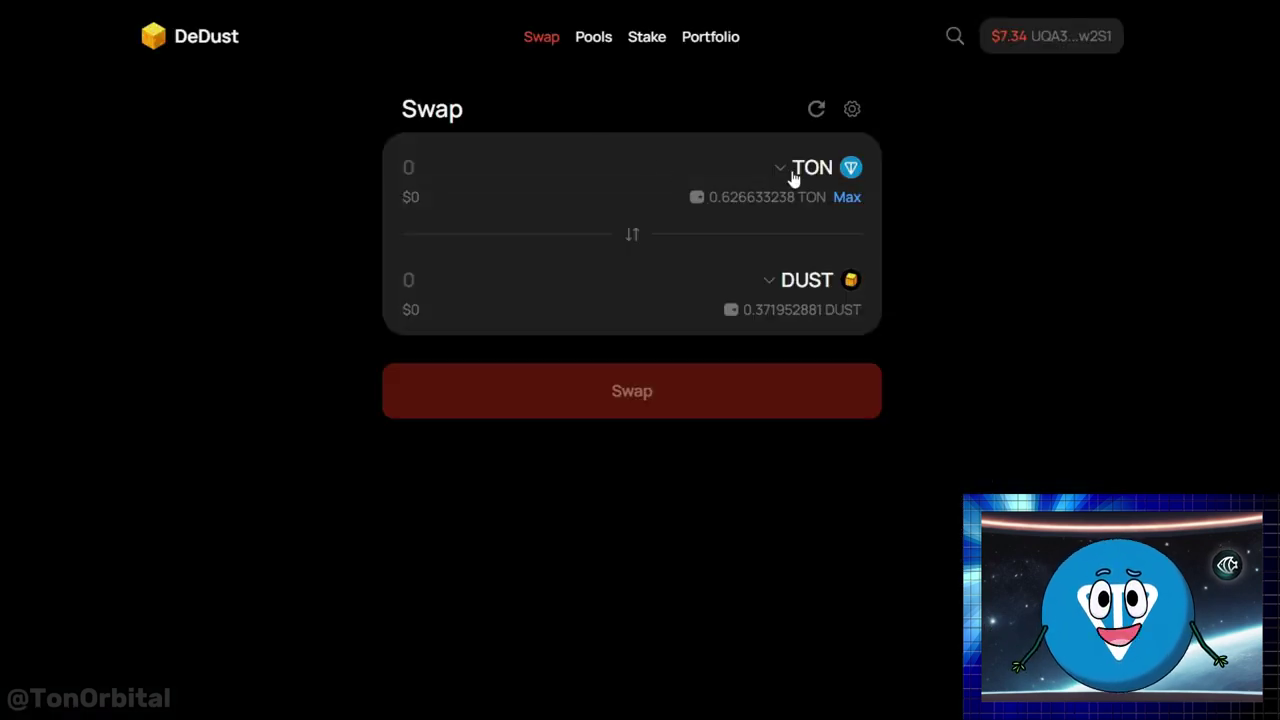
- Set the DeDust swap pair to AquaUSD for TON
click(794, 175)
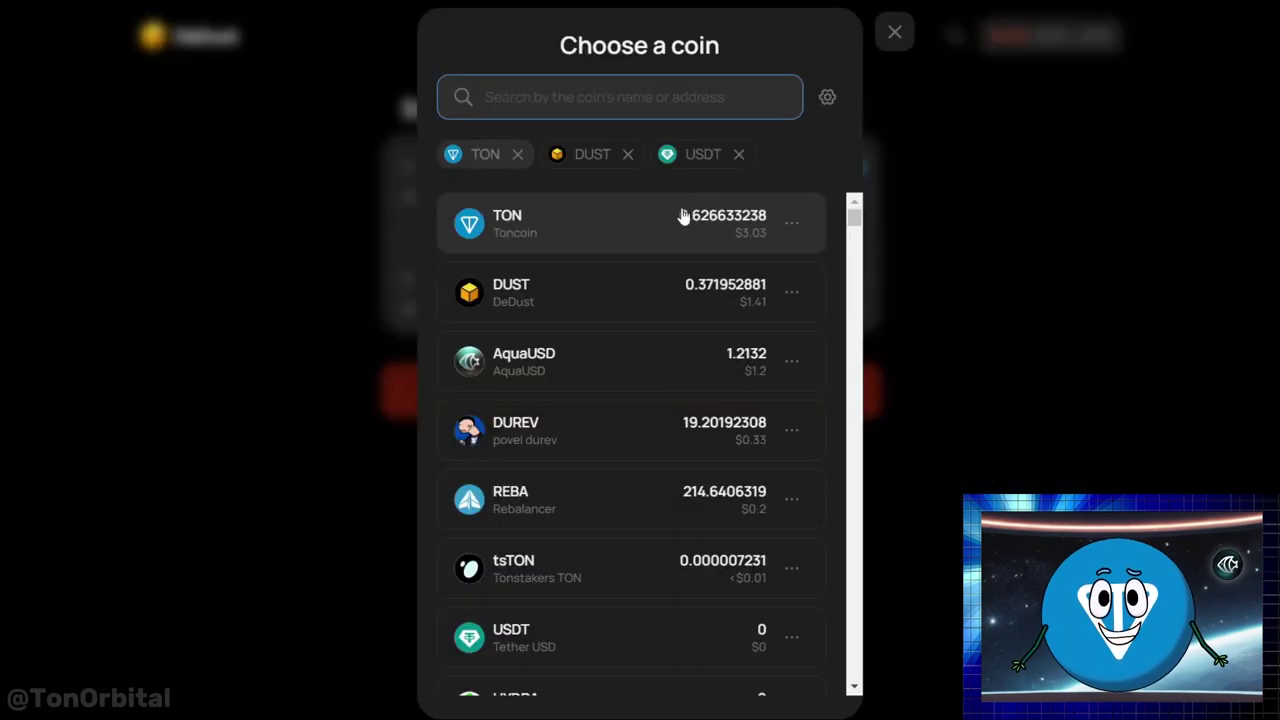
click(670, 355)
click(760, 272)
scroll(640, 217, down, 1)
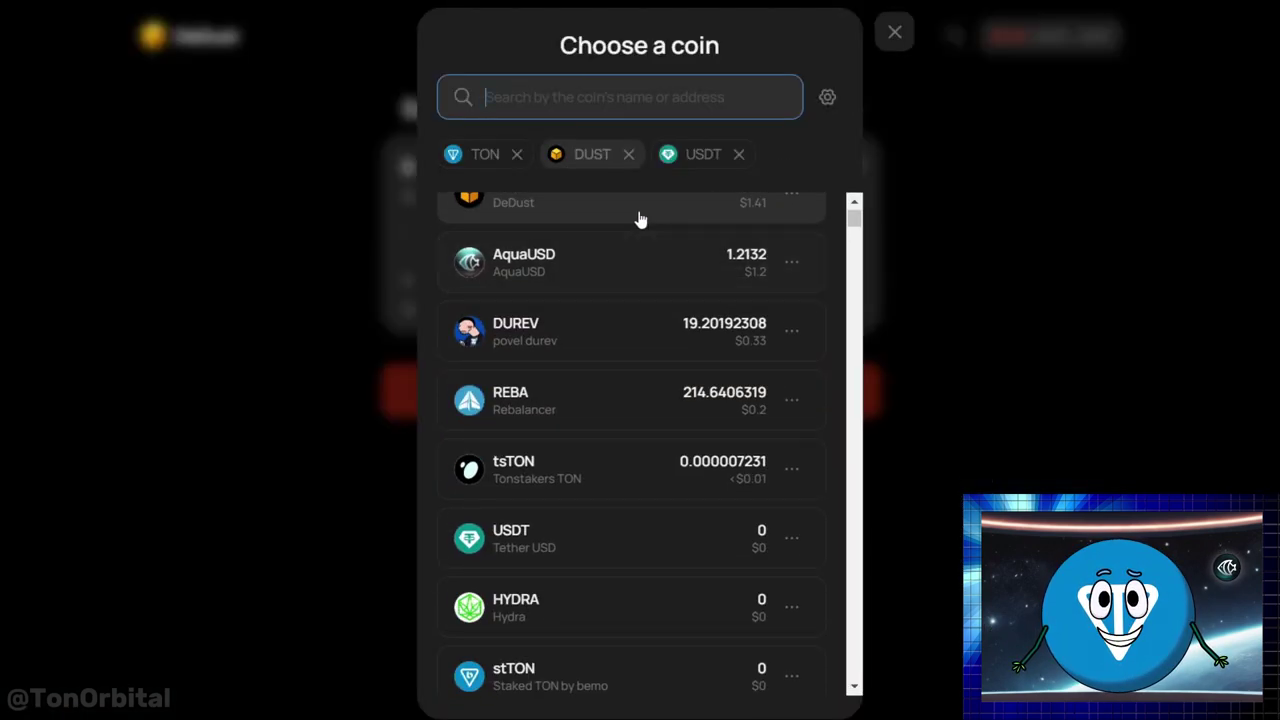
scroll(700, 260, up, 1)
click(760, 223)
click(717, 183)
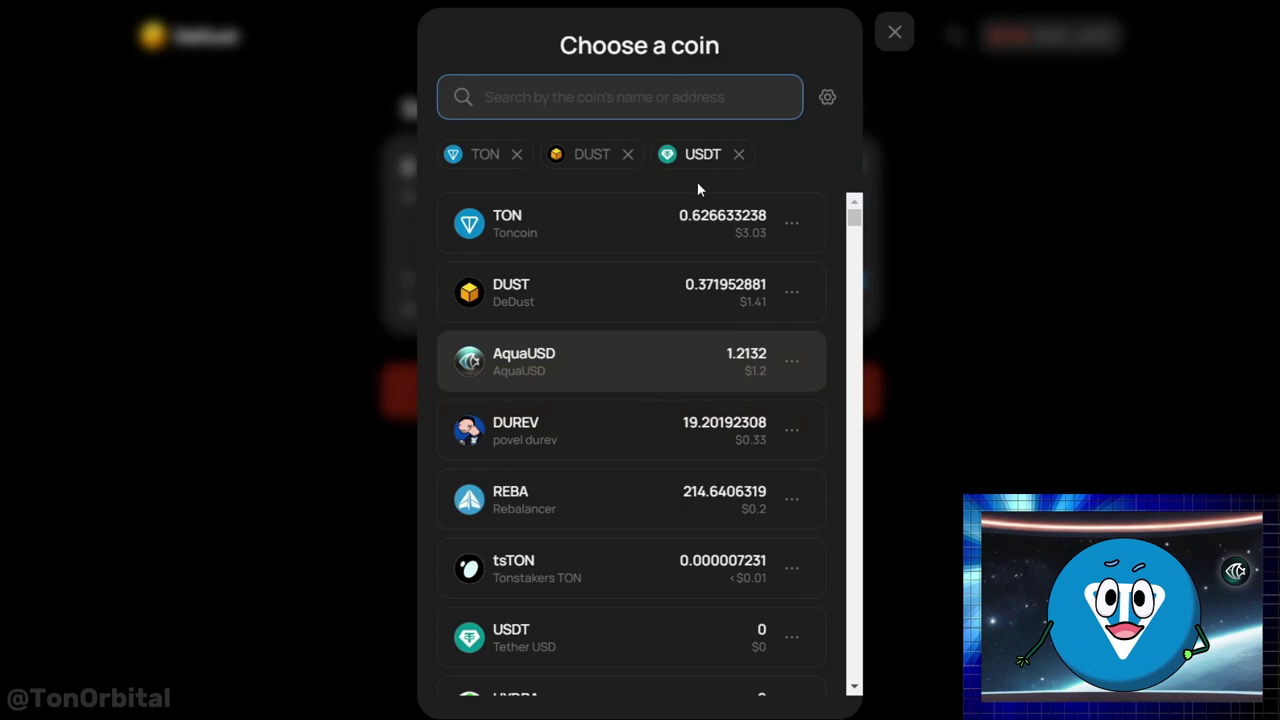
click(597, 223)
- Search the pools for 'aq' and view the AquaUSD/USDT pool details
click(593, 36)
click(314, 185)
text(aq)
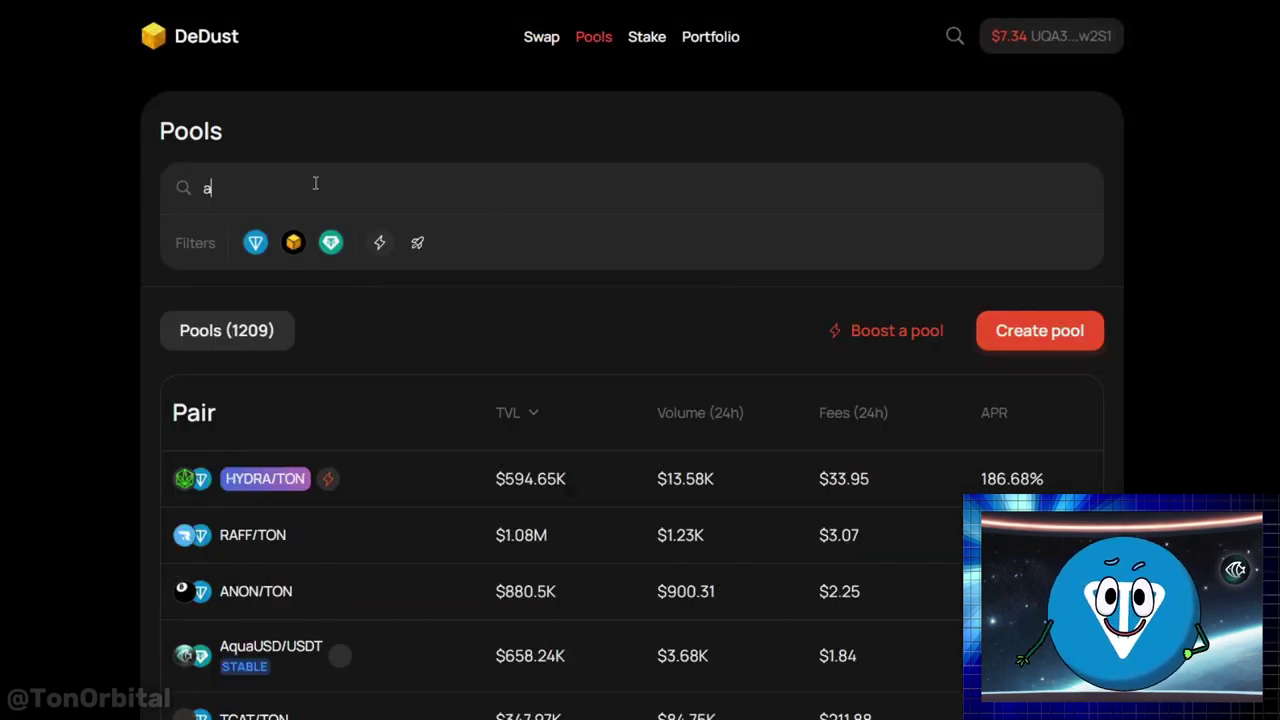
click(454, 500)
scroll(700, 430, down, 2)
scroll(793, 425, up, 3)
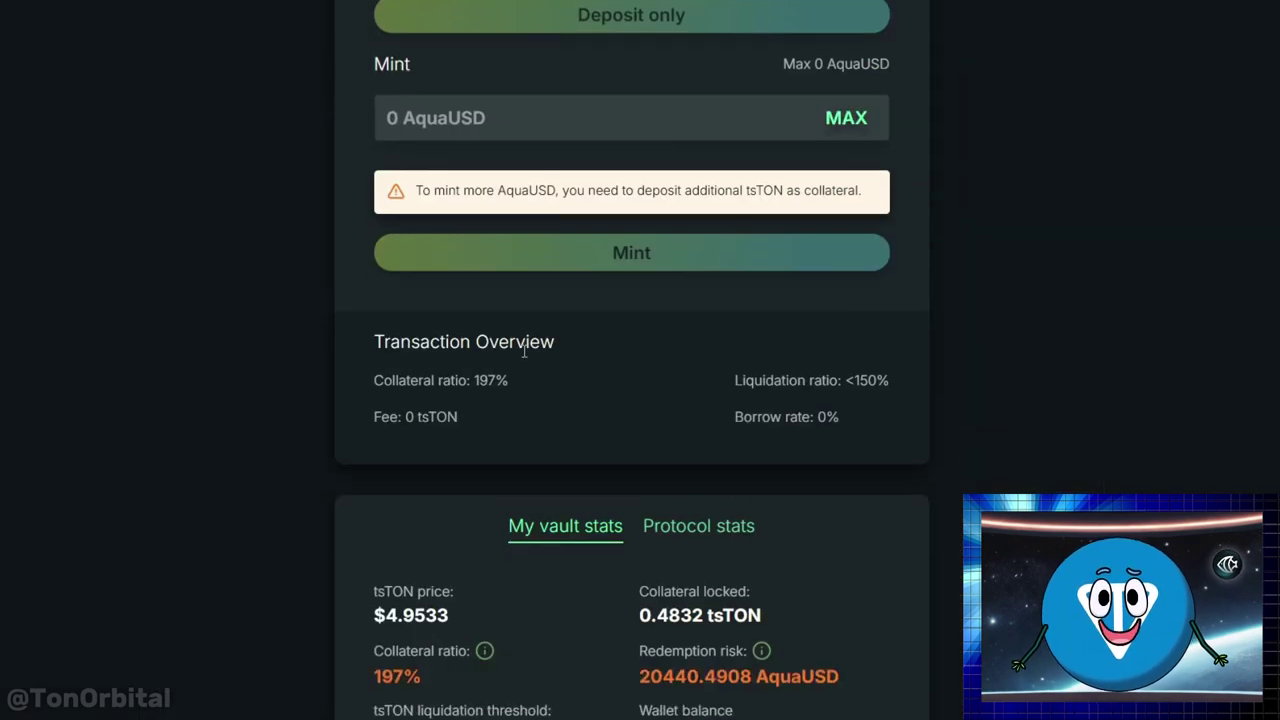
scroll(522, 349, down, 3)
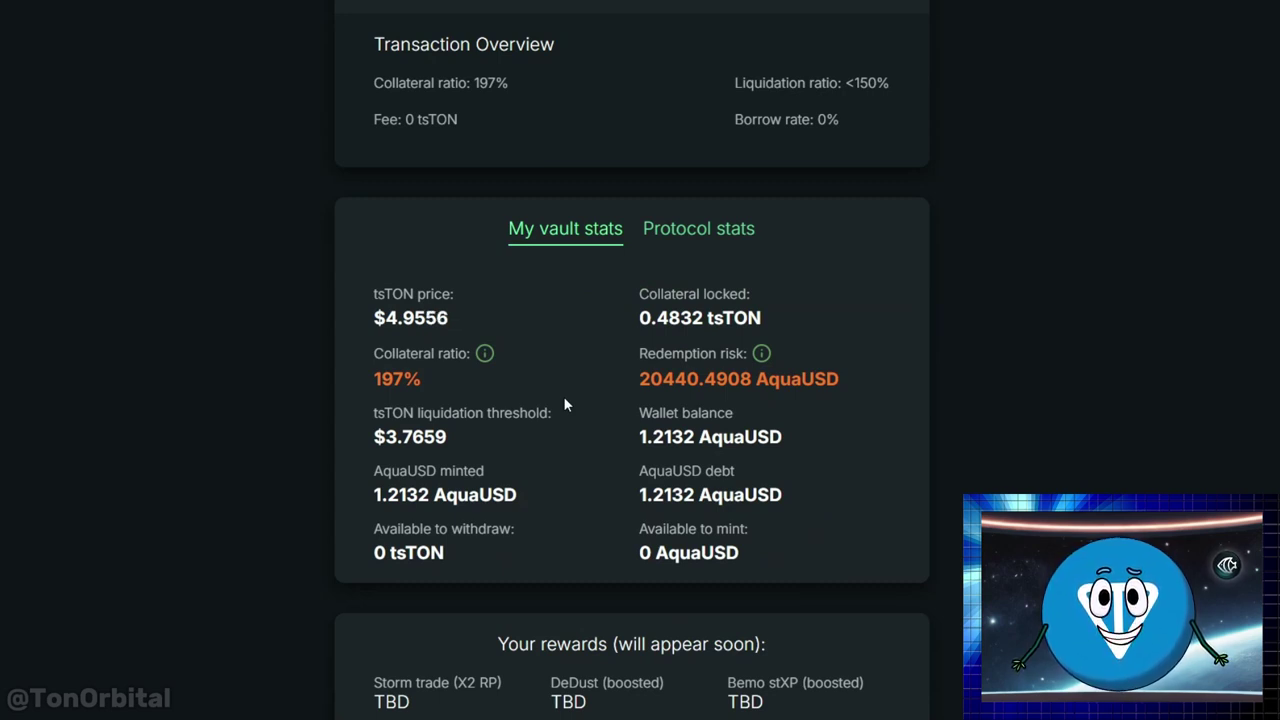
- Repay the full 1.2132 AquaUSD debt
scroll(566, 400, up, 7)
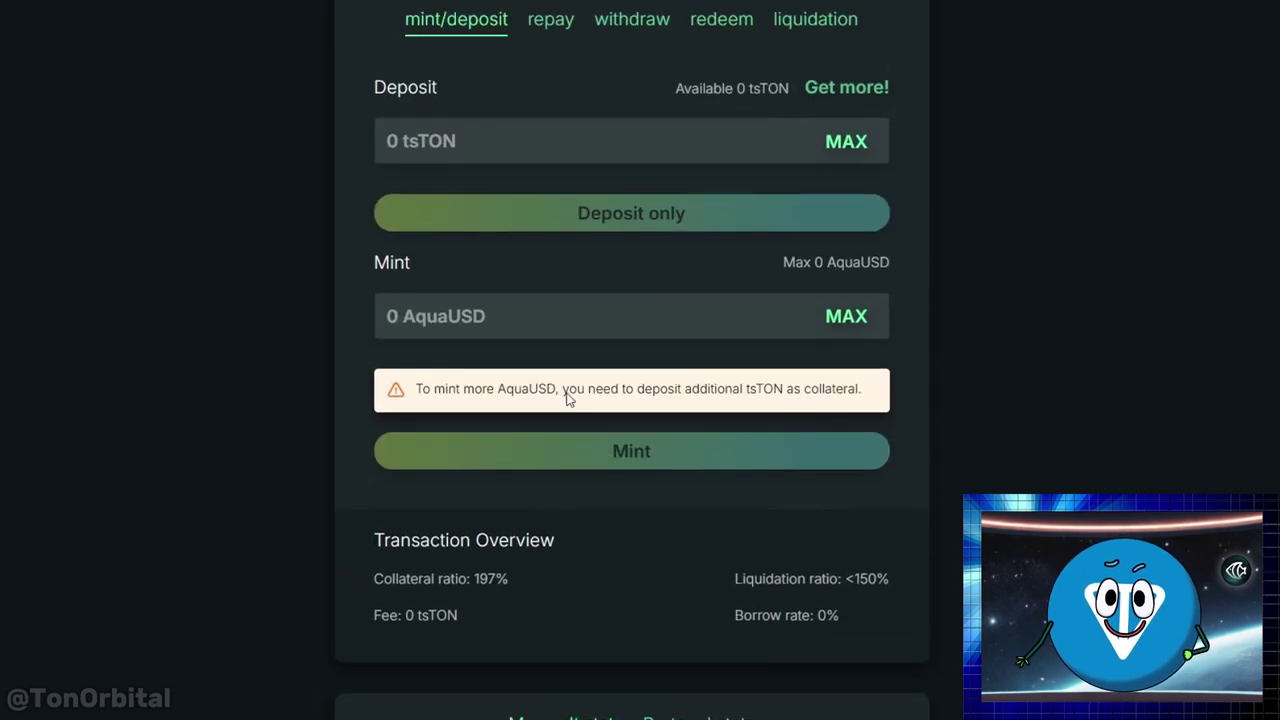
click(550, 184)
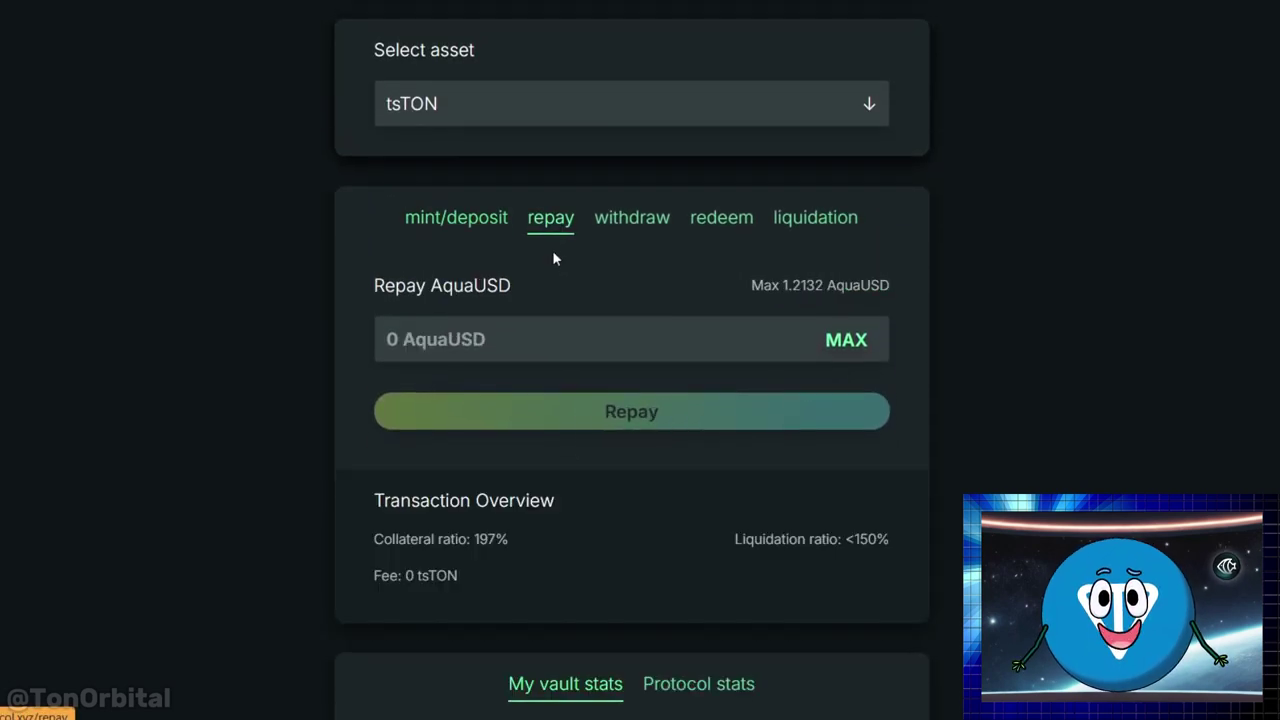
click(828, 345)
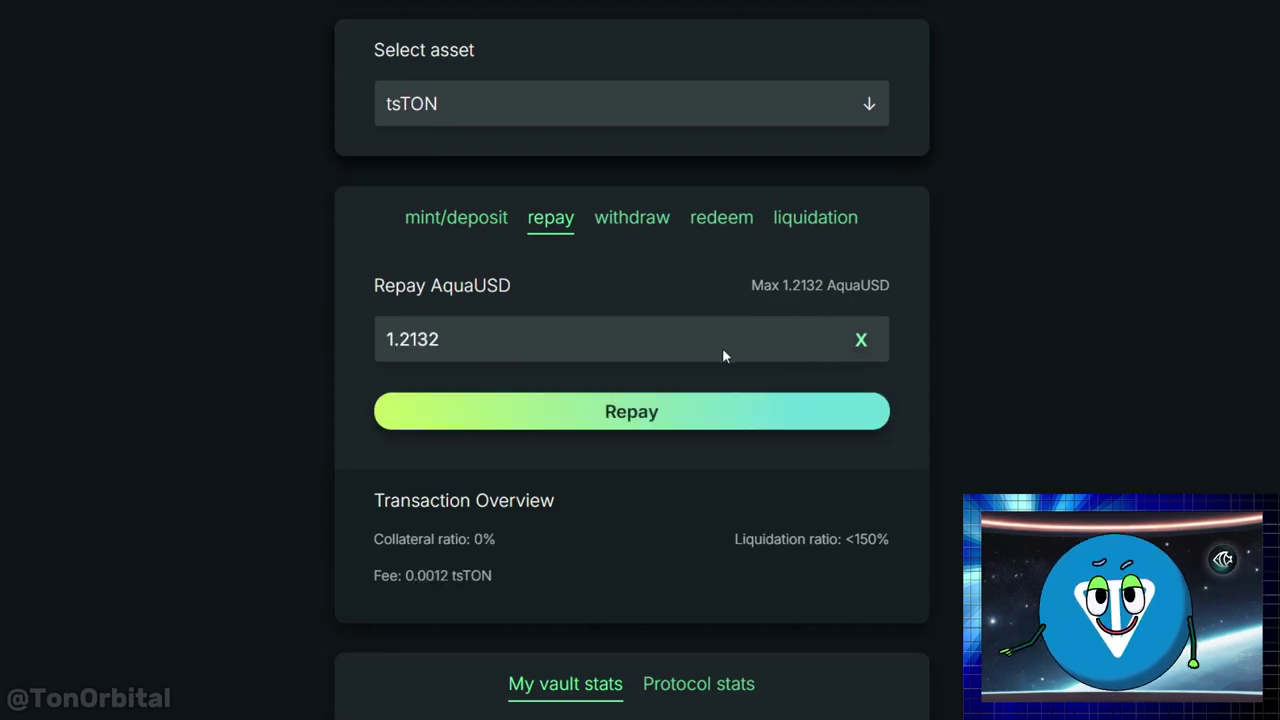
click(686, 424)
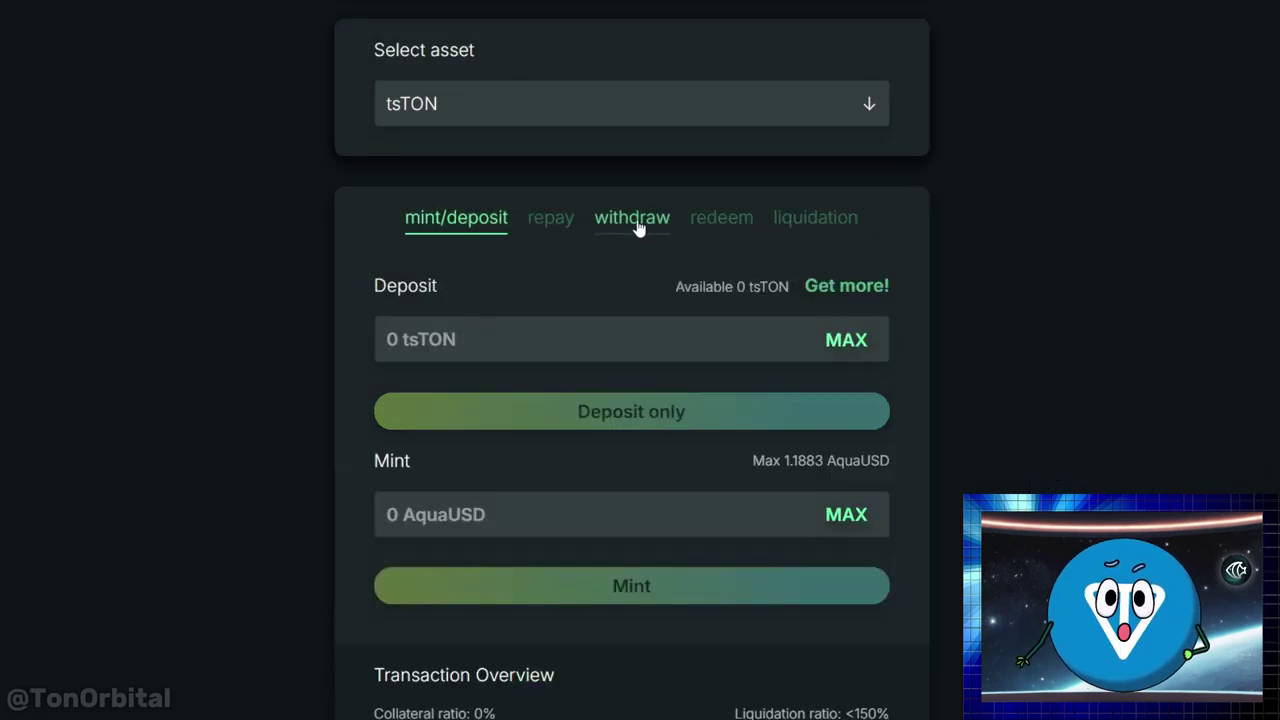
- Withdraw the maximum 0.4820 tsTON collateral and confirm it in Tonkeeper
click(638, 228)
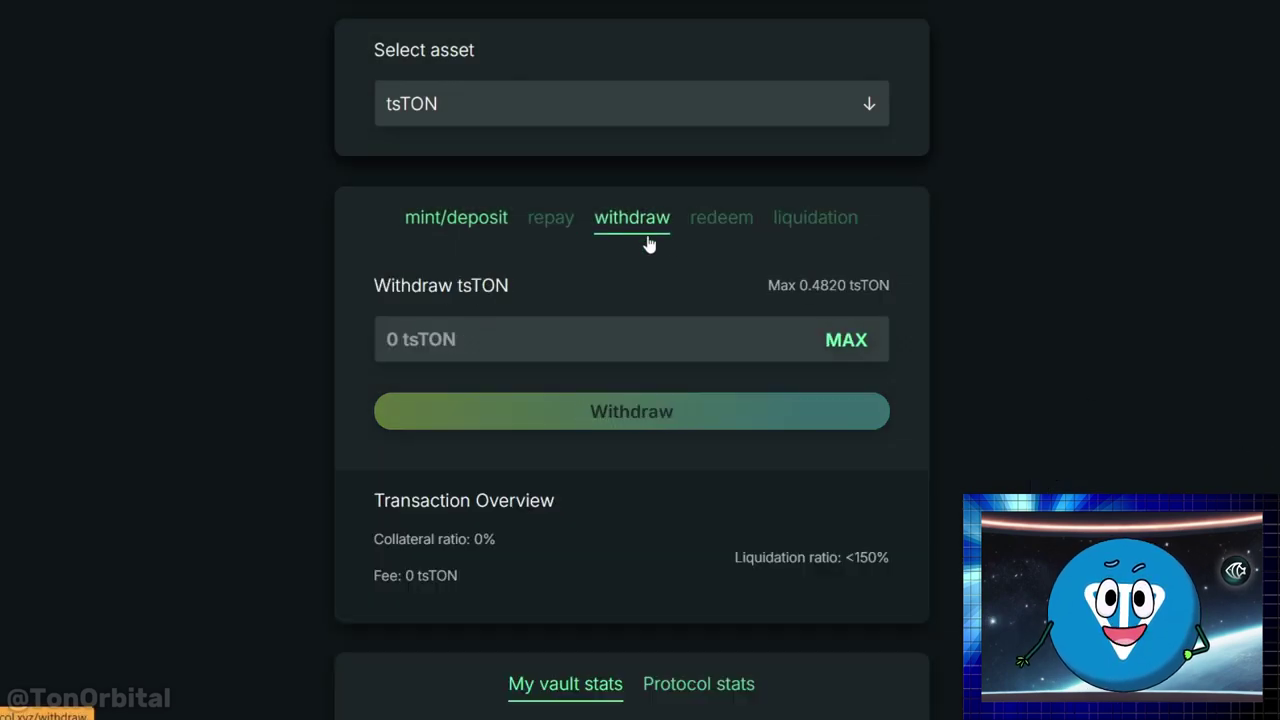
click(845, 345)
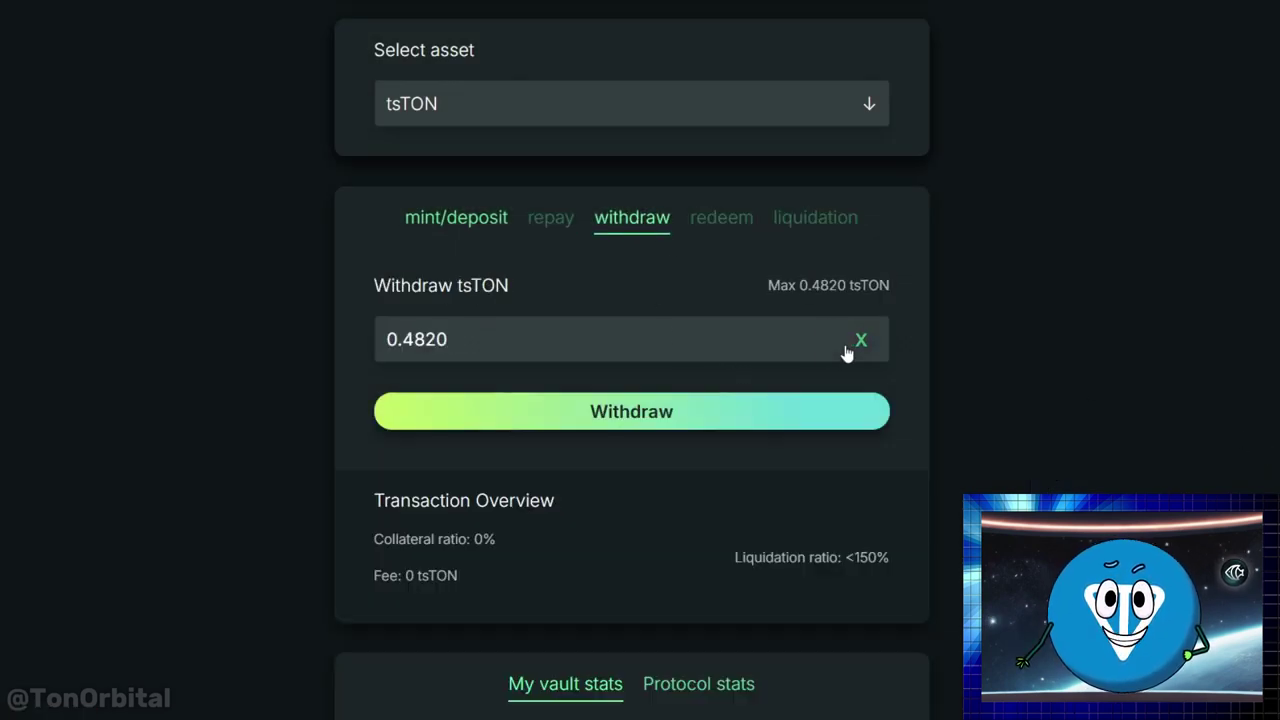
click(636, 412)
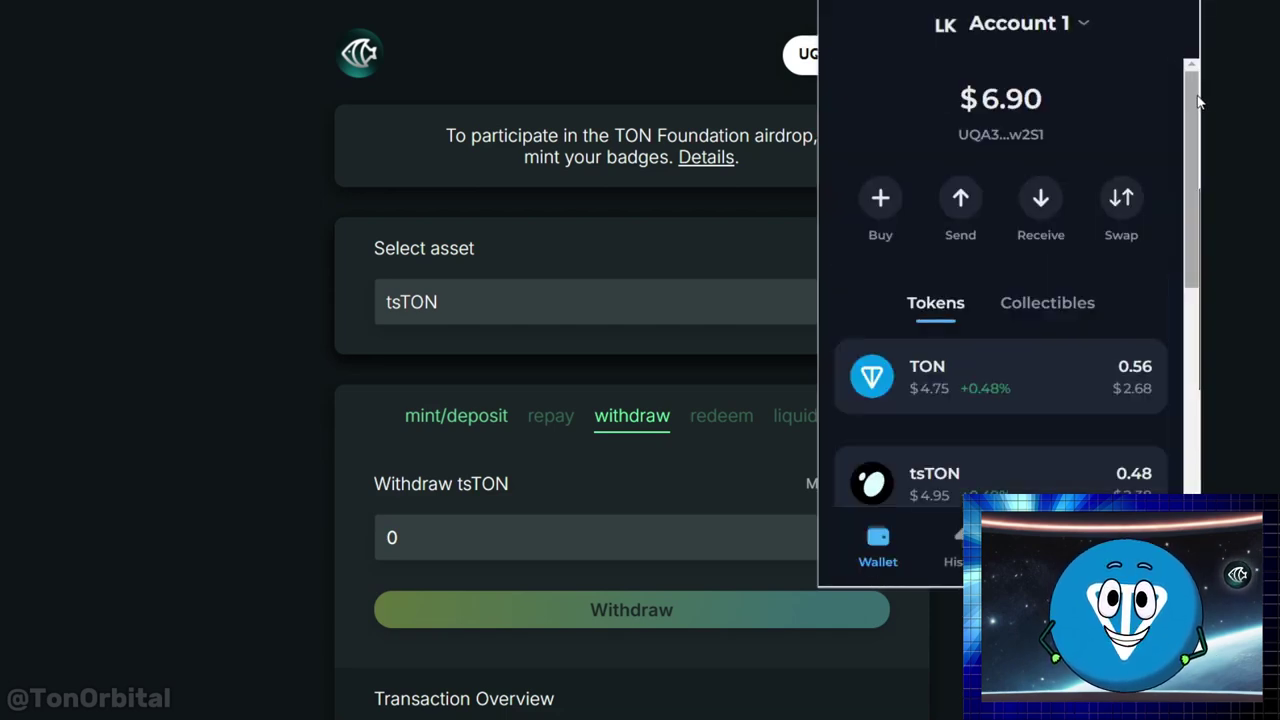
scroll(1200, 205, down, 2)
- Dismiss the wallet panel, switch to the redeem form and check the Redemption risk info
click(758, 443)
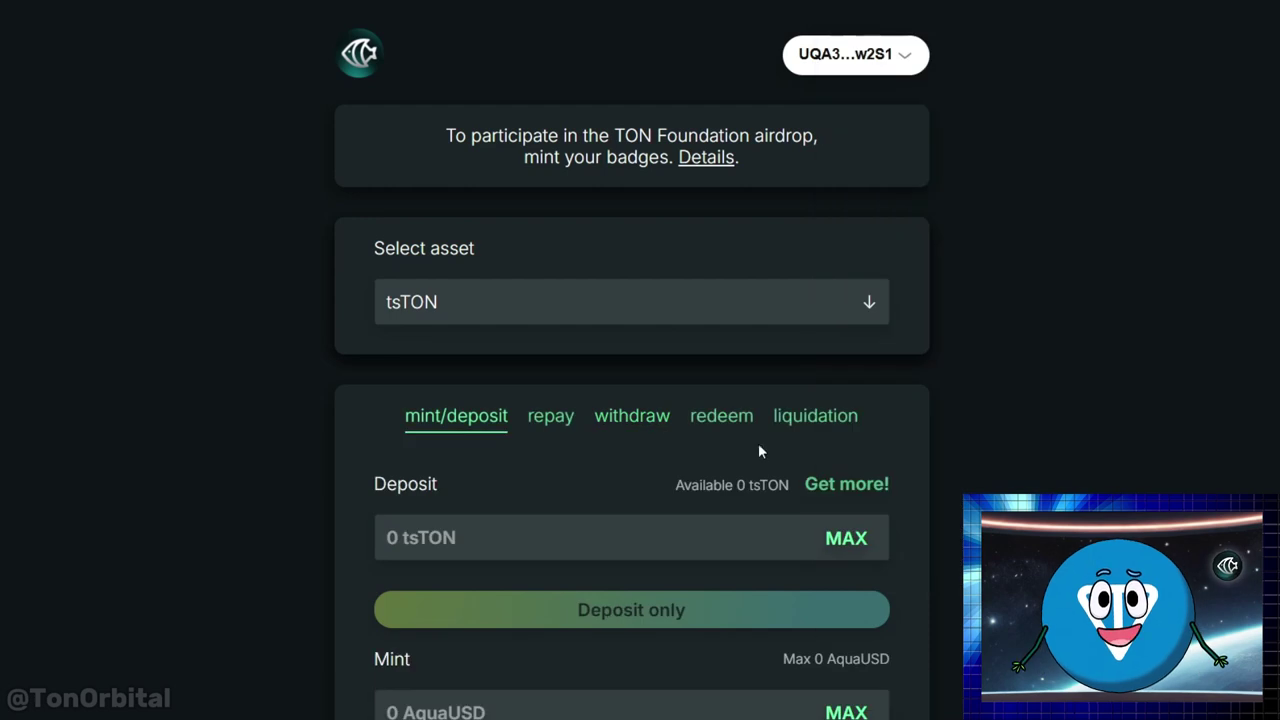
click(724, 432)
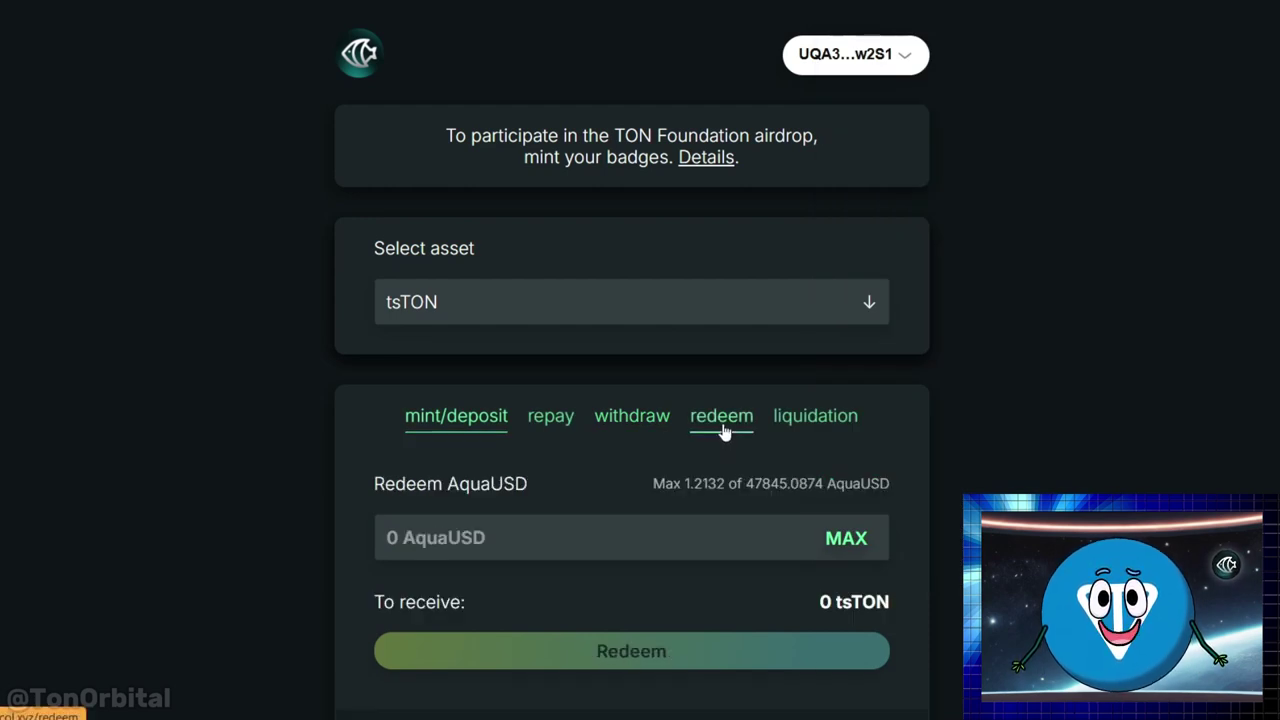
scroll(790, 425, down, 1)
scroll(901, 342, down, 1)
scroll(900, 337, up, 1)
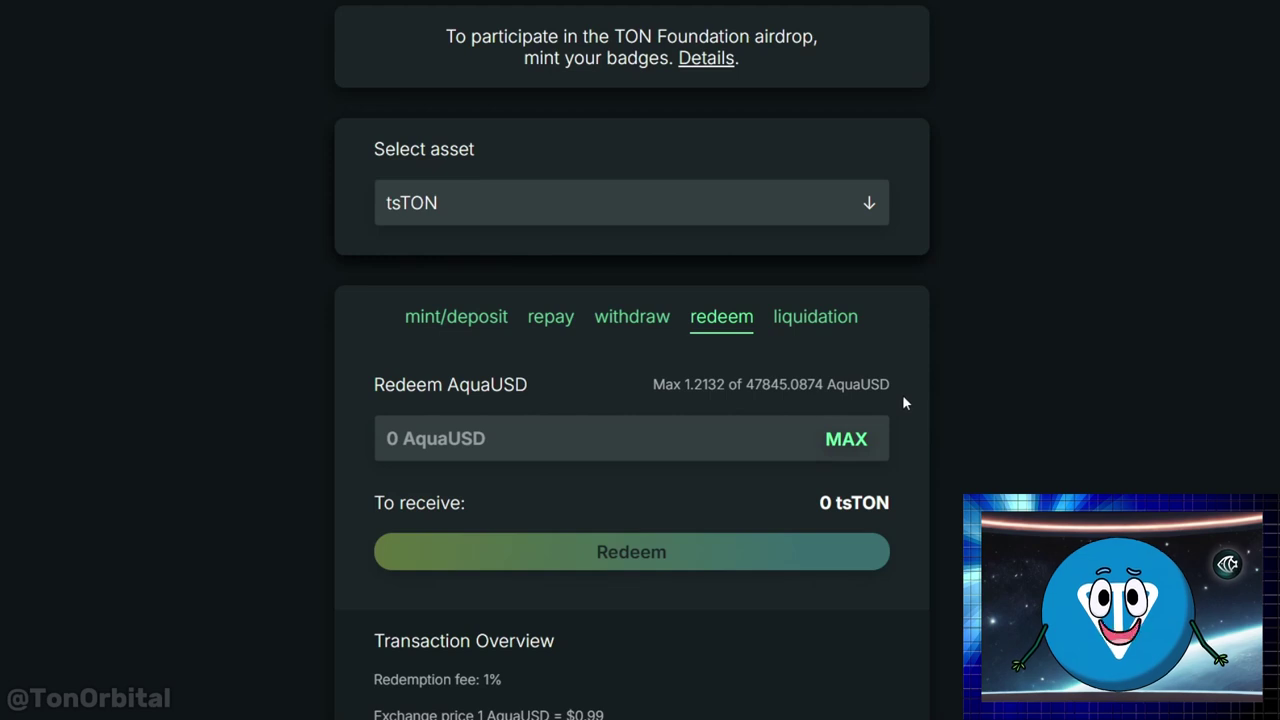
scroll(902, 394, down, 3)
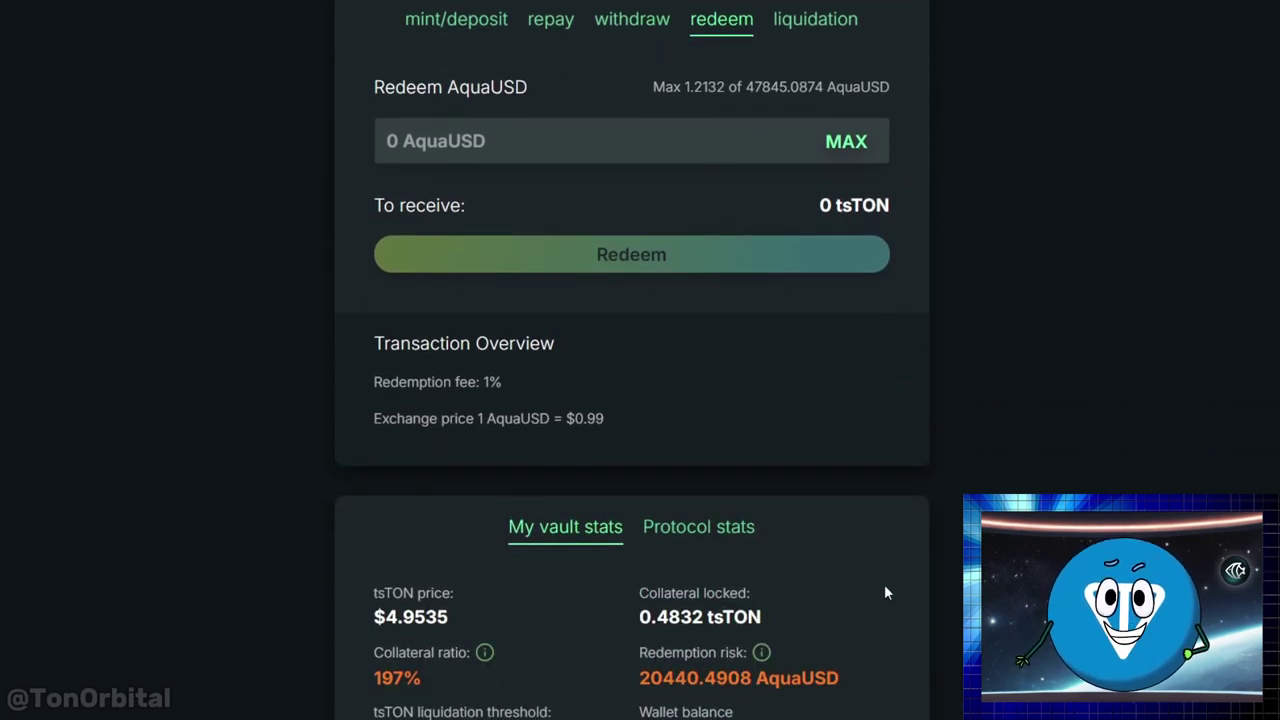
mouse_move(766, 660)
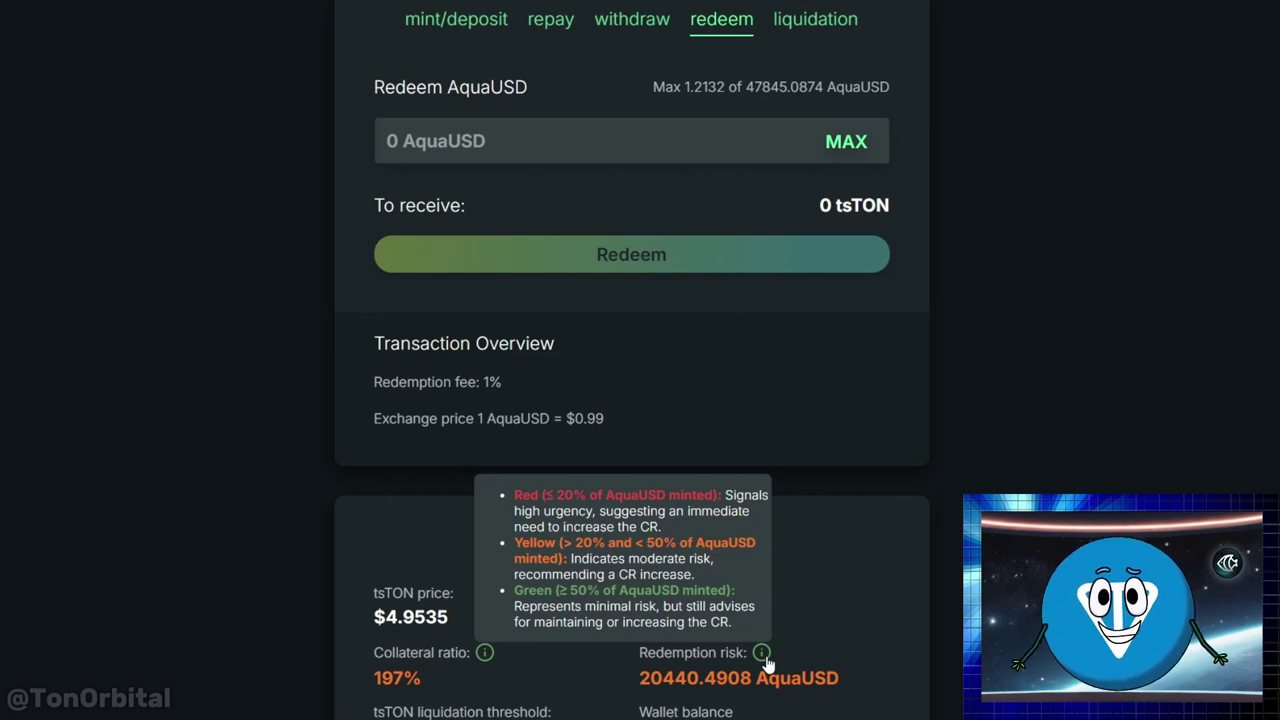
scroll(957, 439, up, 3)
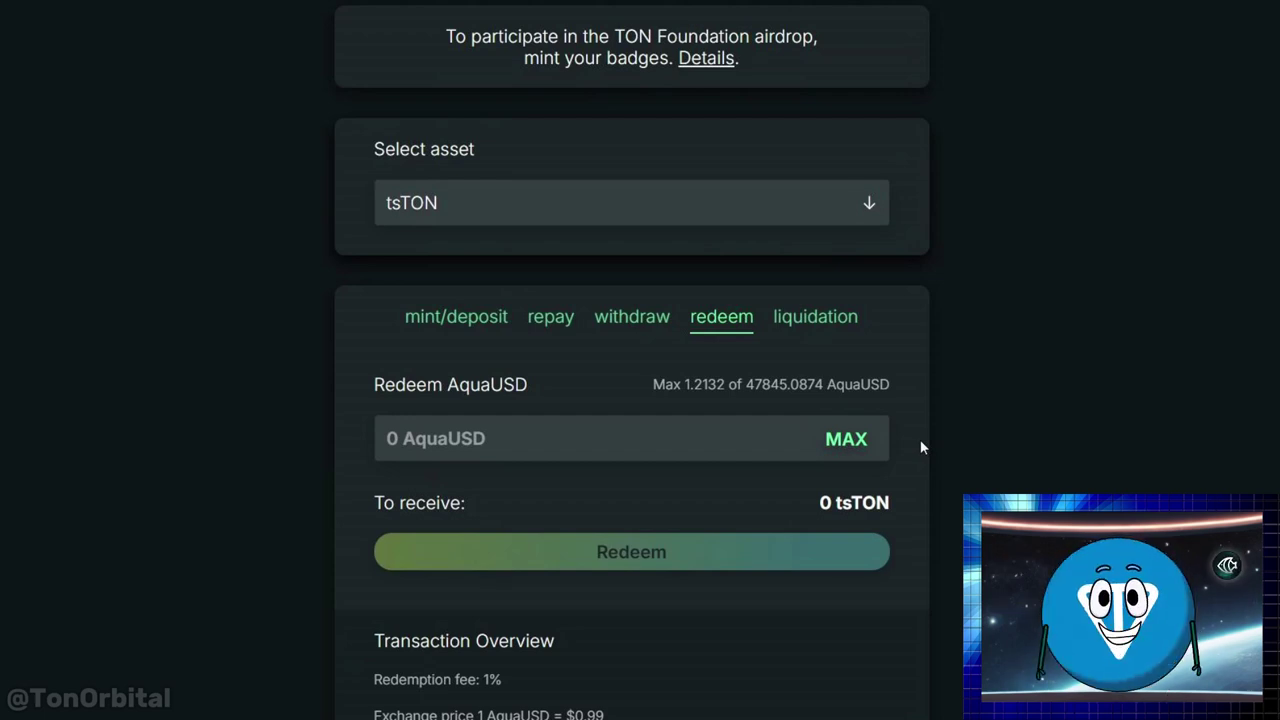
- Switch to the liquidation tab to check for vaults available to liquidate
click(816, 322)
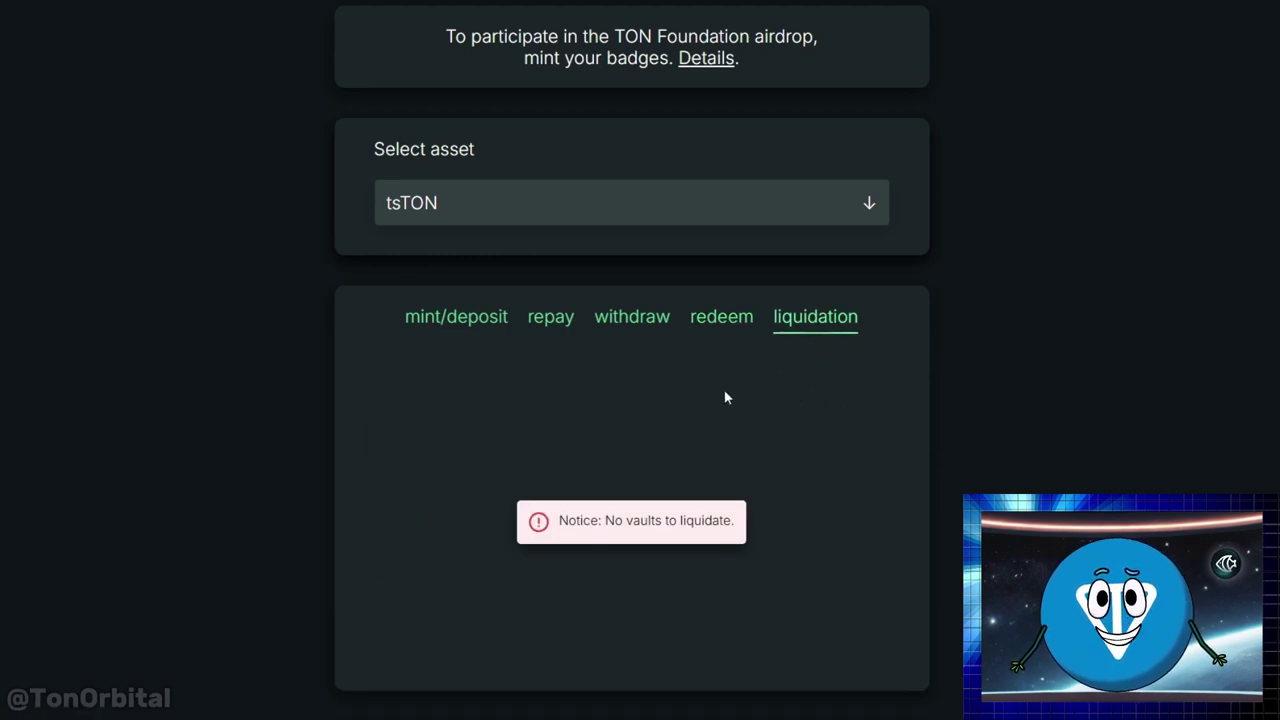